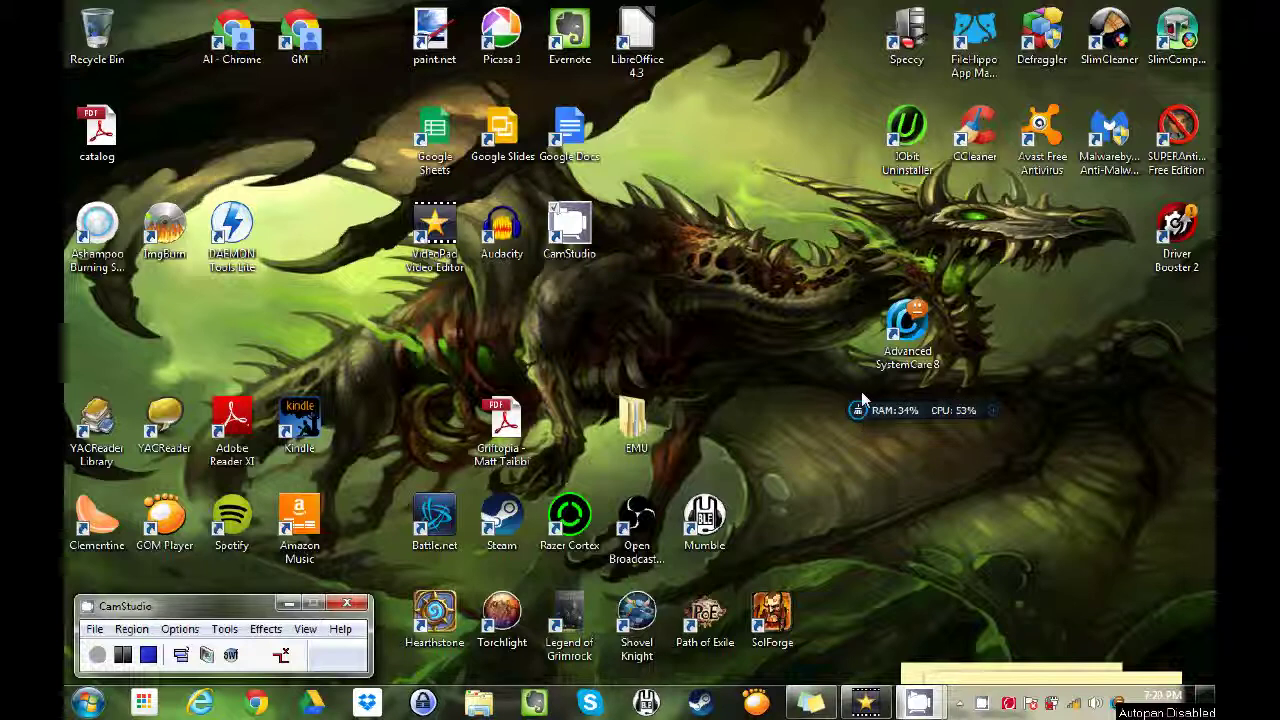
# - Reposition the RAM/CPU widget, then expand it to the full performance monitor and collapse it again
pyautogui.moveTo(920, 340)
pyautogui.mouseDown()
pyautogui.moveTo(890, 328)
pyautogui.moveTo(925, 350)
pyautogui.mouseUp()
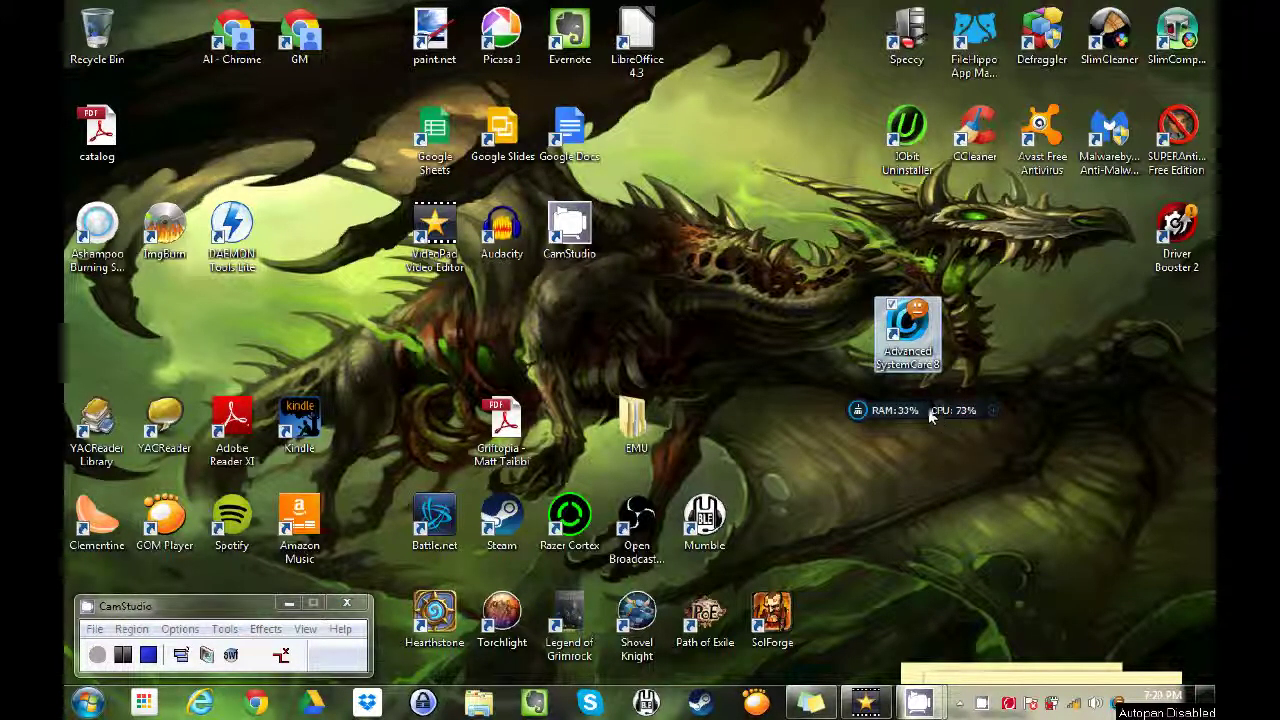
pyautogui.moveTo(930, 417); pyautogui.dragTo(922, 407)
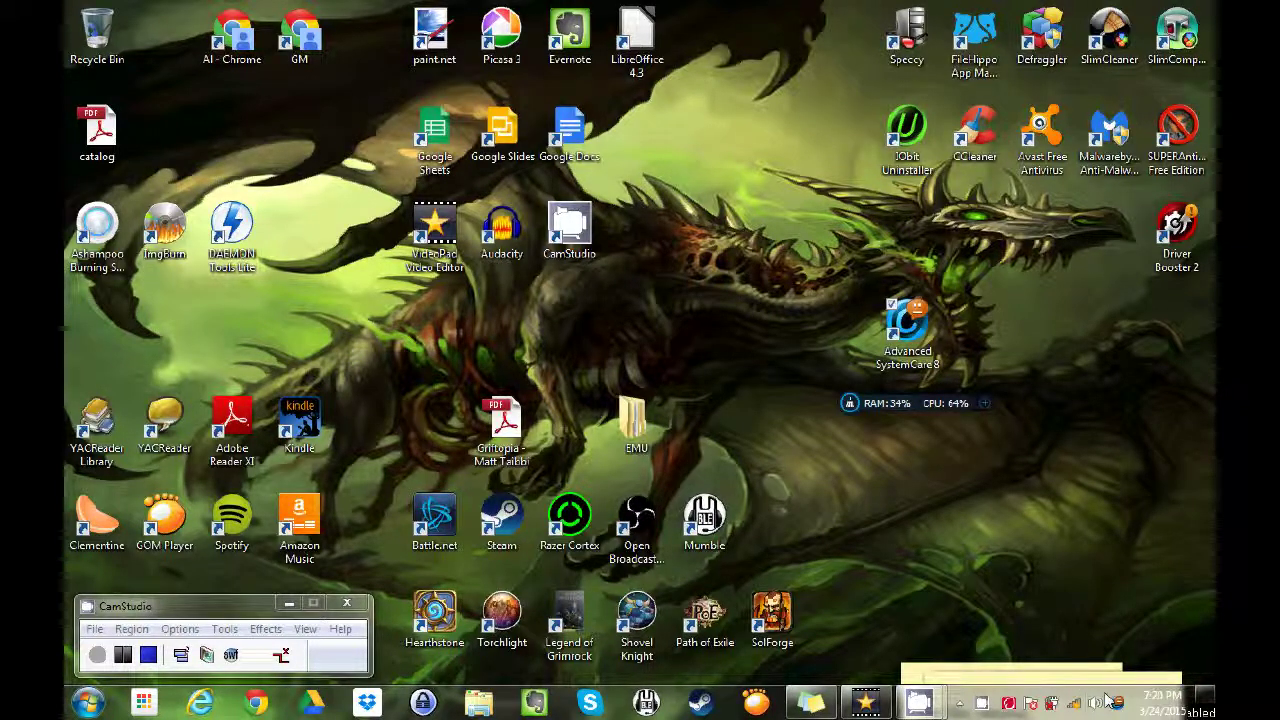
pyautogui.moveTo(1117, 706)
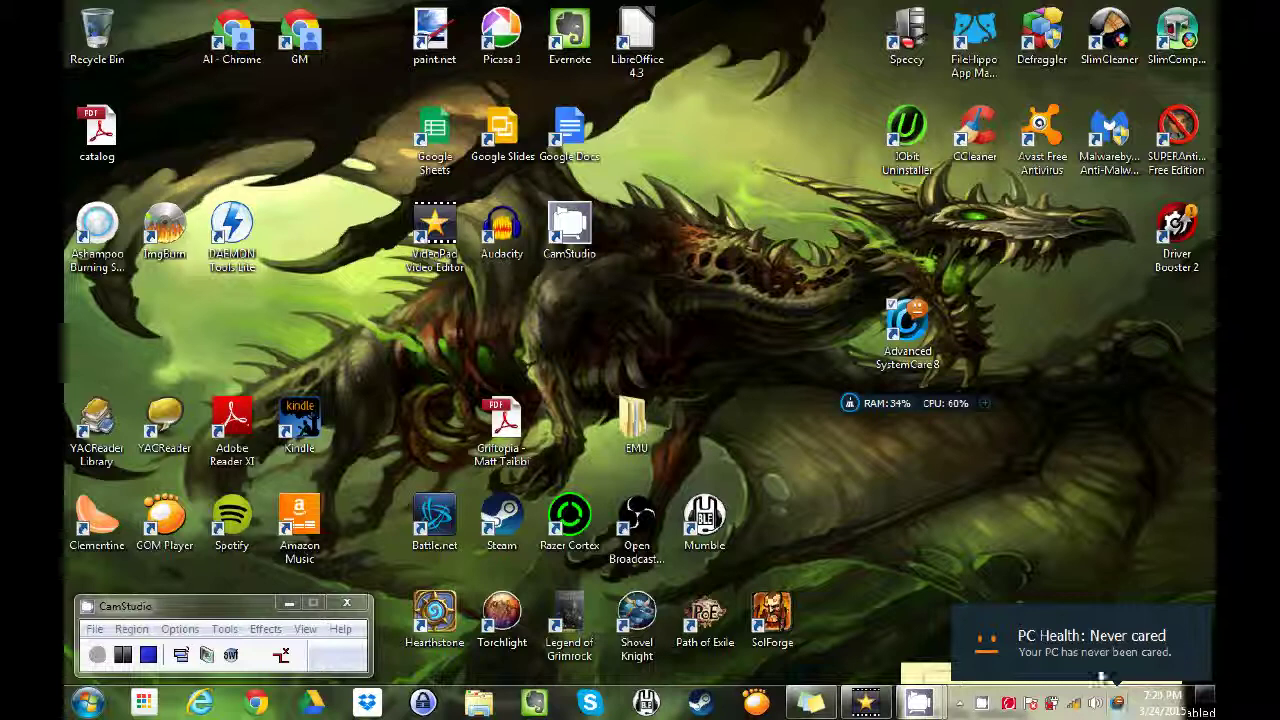
pyautogui.click(985, 404)
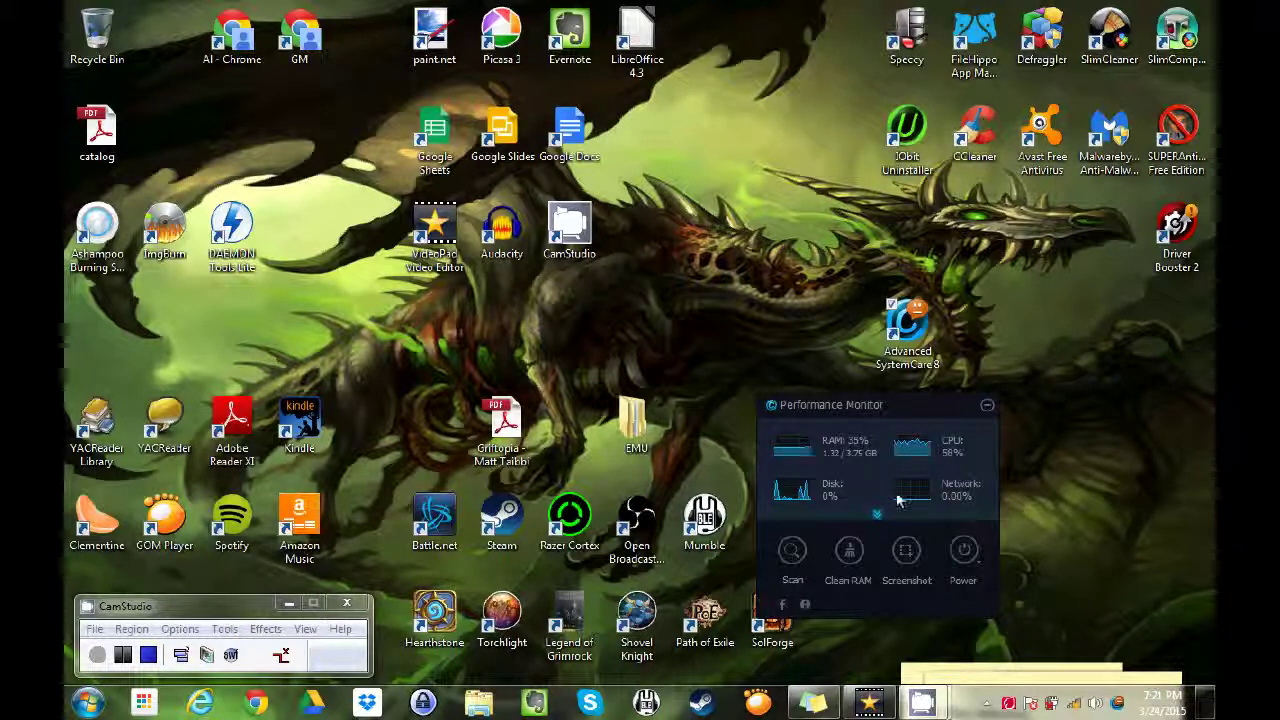
pyautogui.click(985, 410)
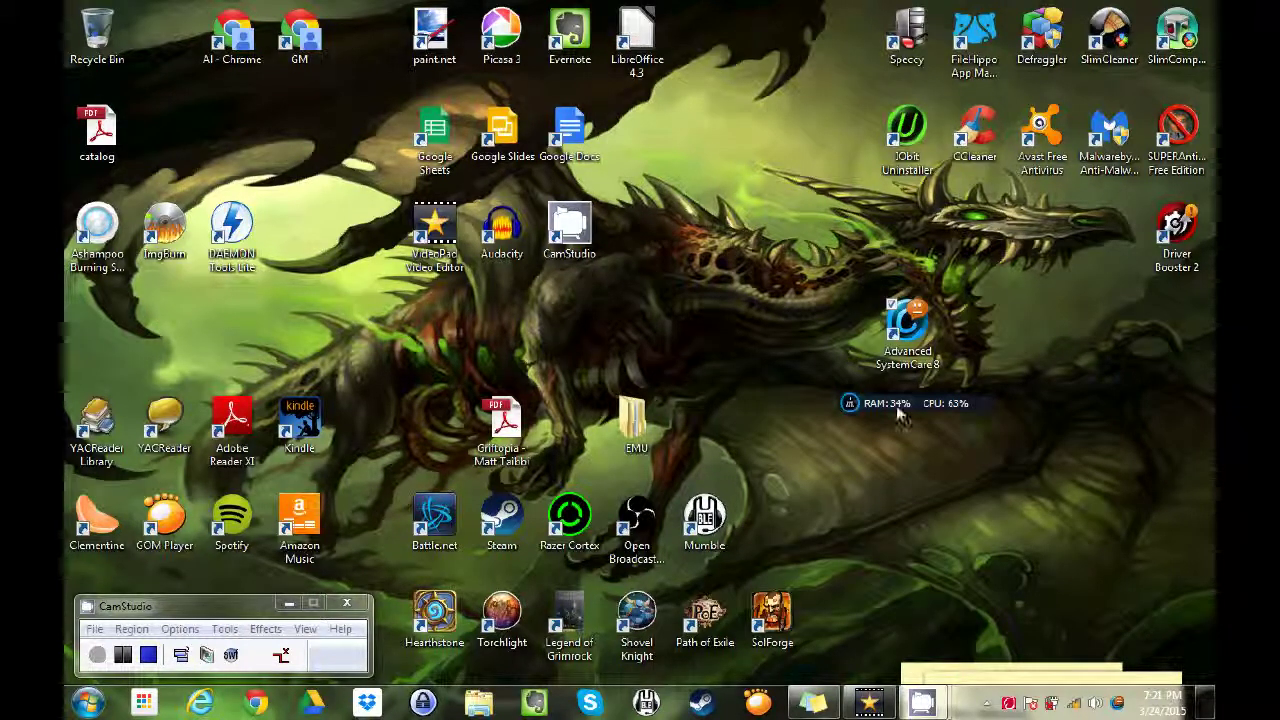
# - Exit the RAM/CPU performance monitor and launch Advanced SystemCare from its desktop icon
pyautogui.rightClick(918, 402)
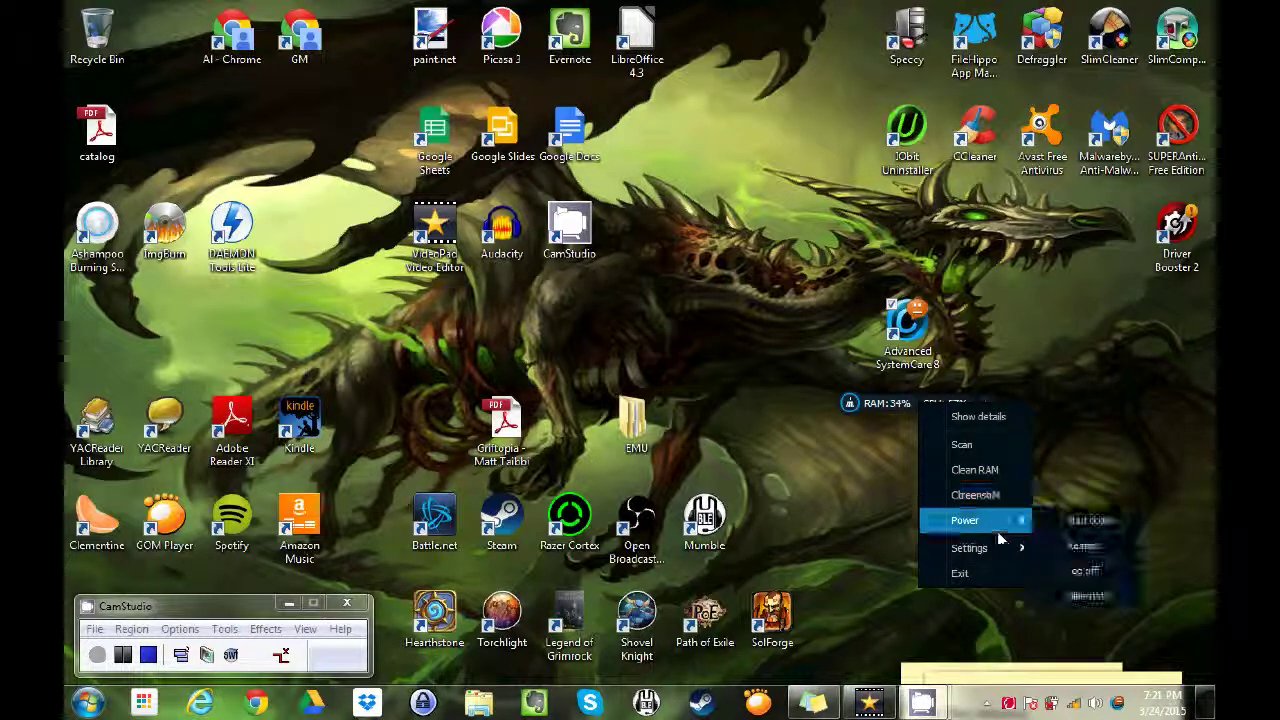
pyautogui.moveTo(1001, 551)
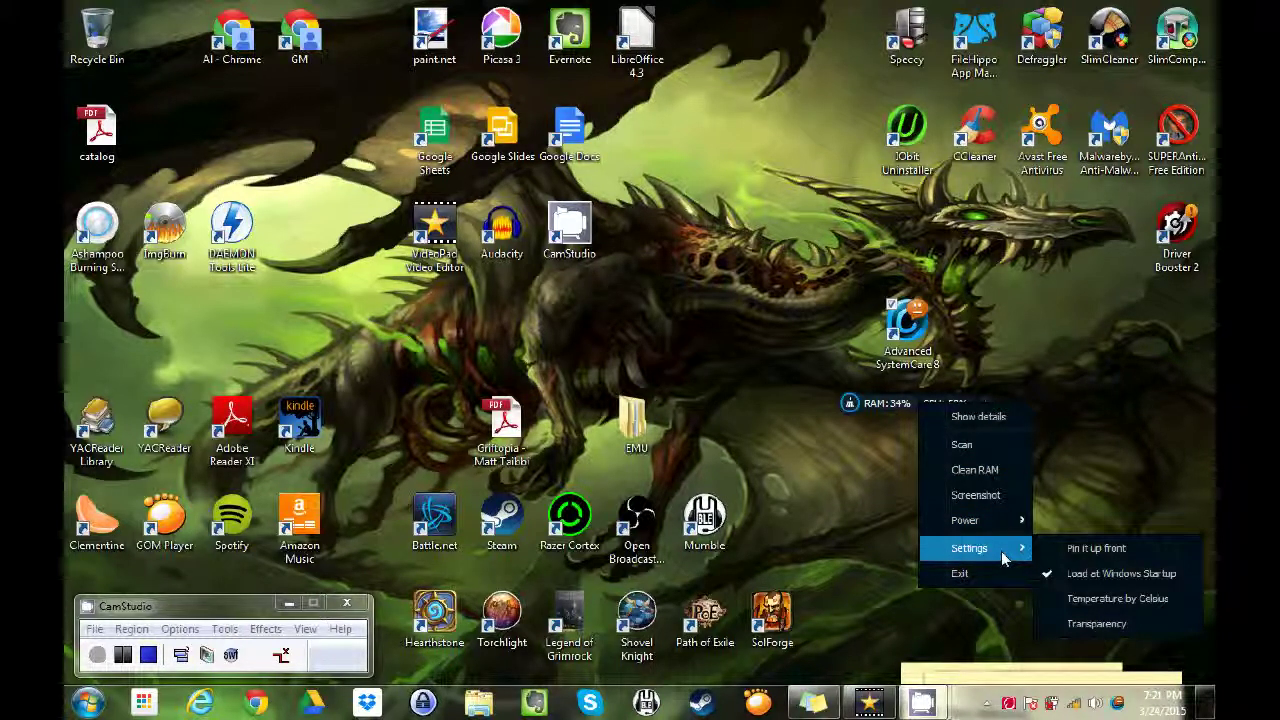
pyautogui.moveTo(987, 521)
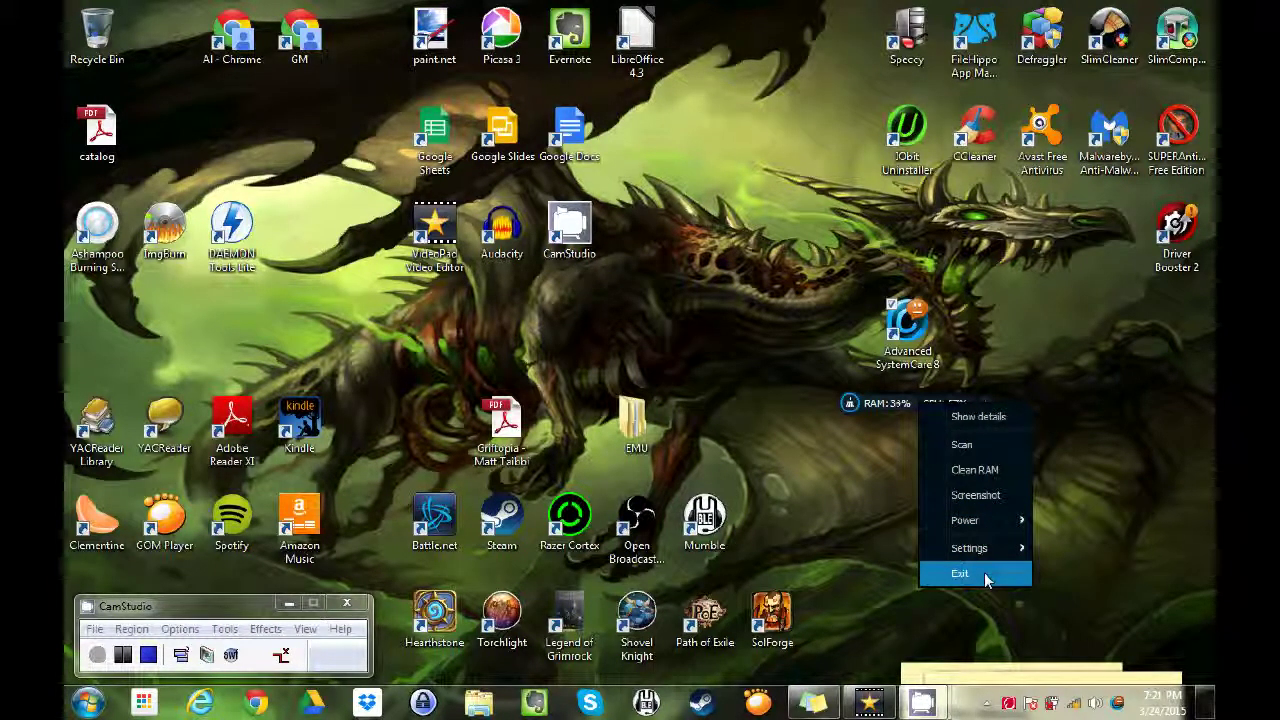
pyautogui.click(984, 572)
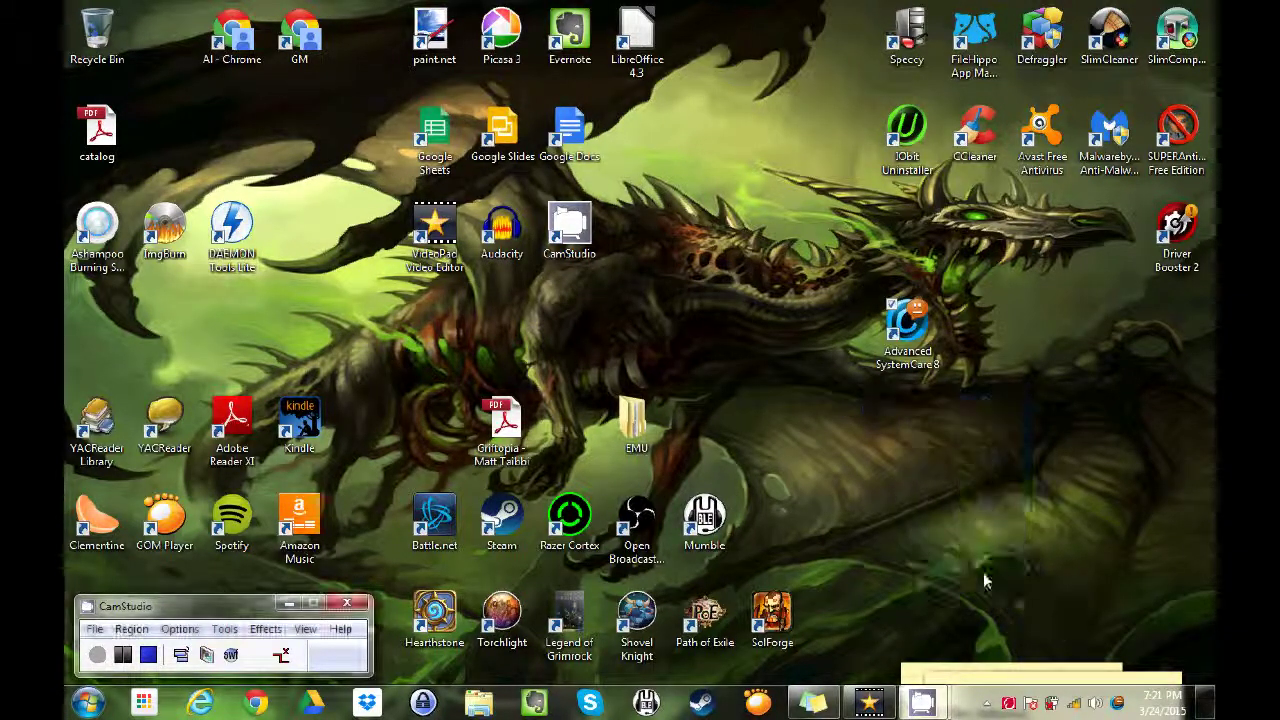
pyautogui.doubleClick(910, 340)
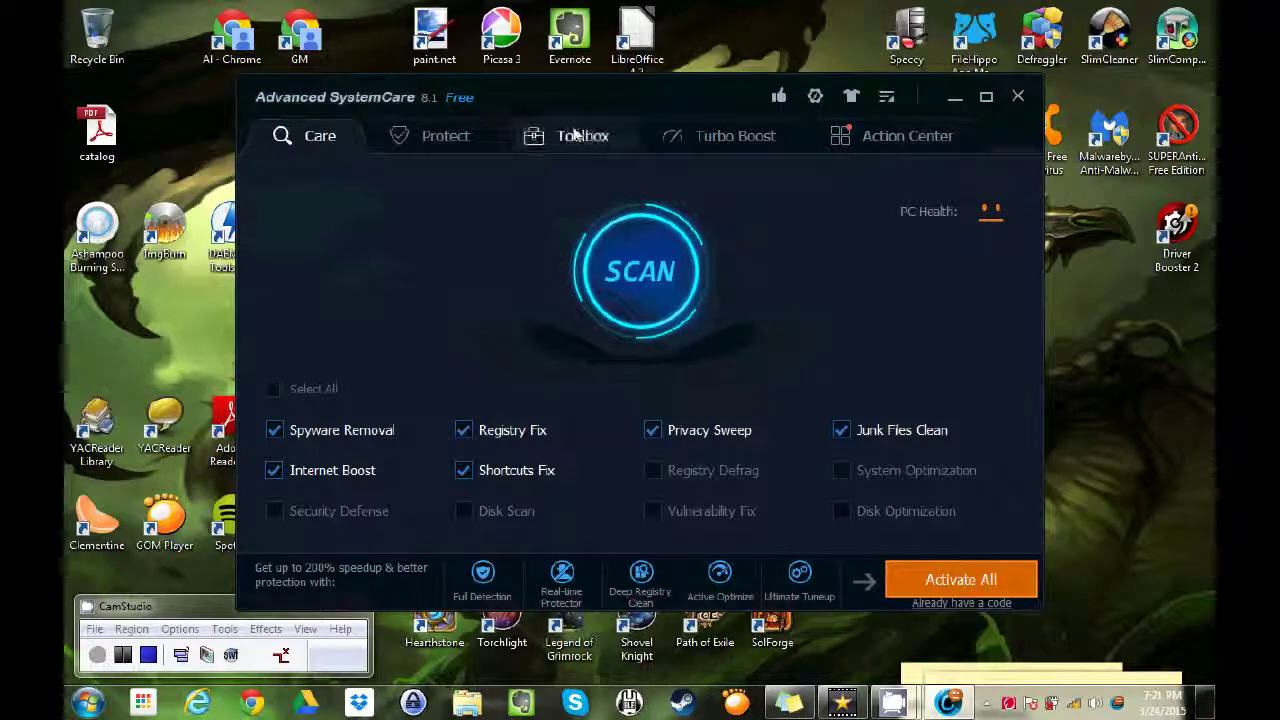
# - Browse the Protect page's settings, then view the Toolbox page
pyautogui.click(447, 138)
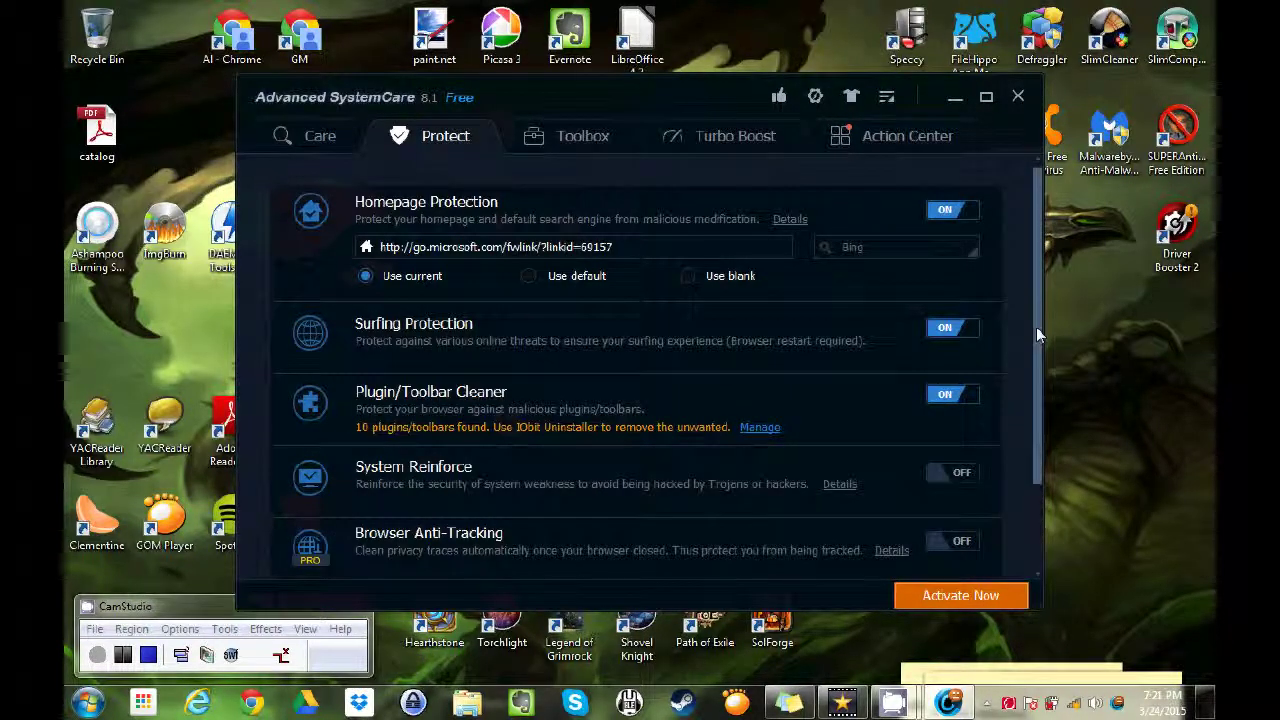
pyautogui.moveTo(1036, 327); pyautogui.dragTo(1027, 273)
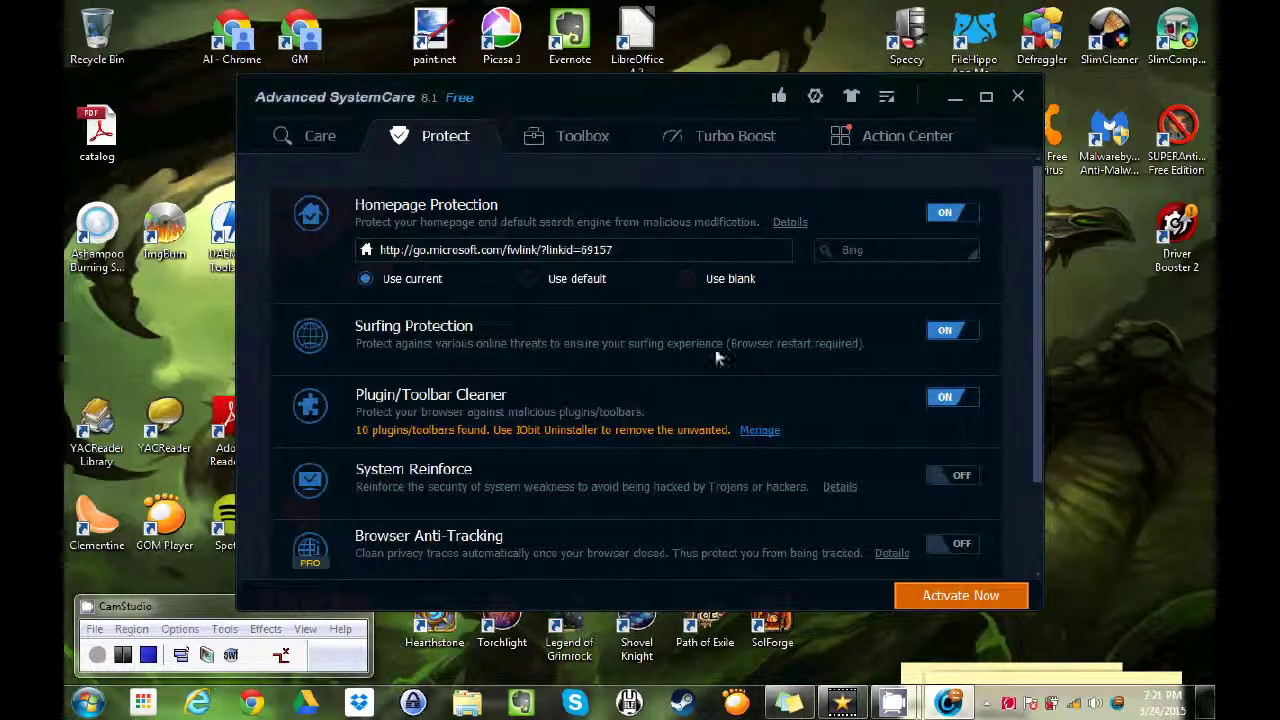
pyautogui.moveTo(1040, 360); pyautogui.dragTo(1040, 466)
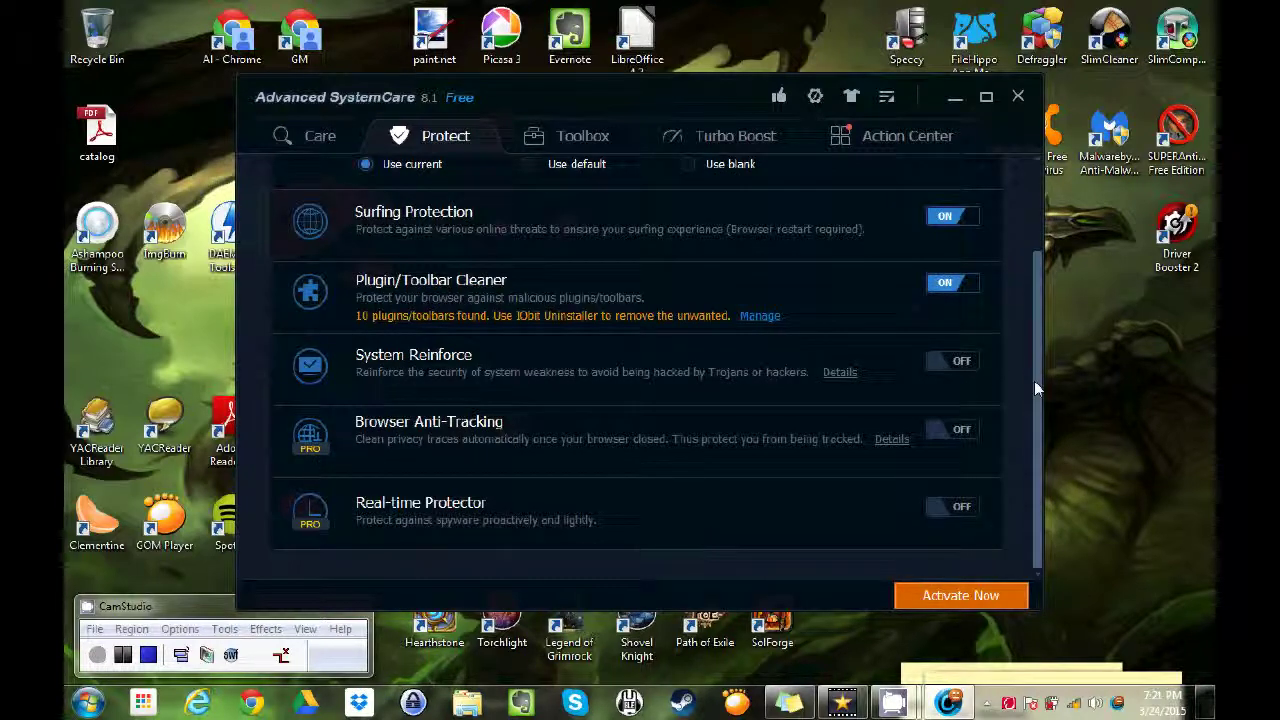
pyautogui.moveTo(1035, 380); pyautogui.dragTo(1023, 228)
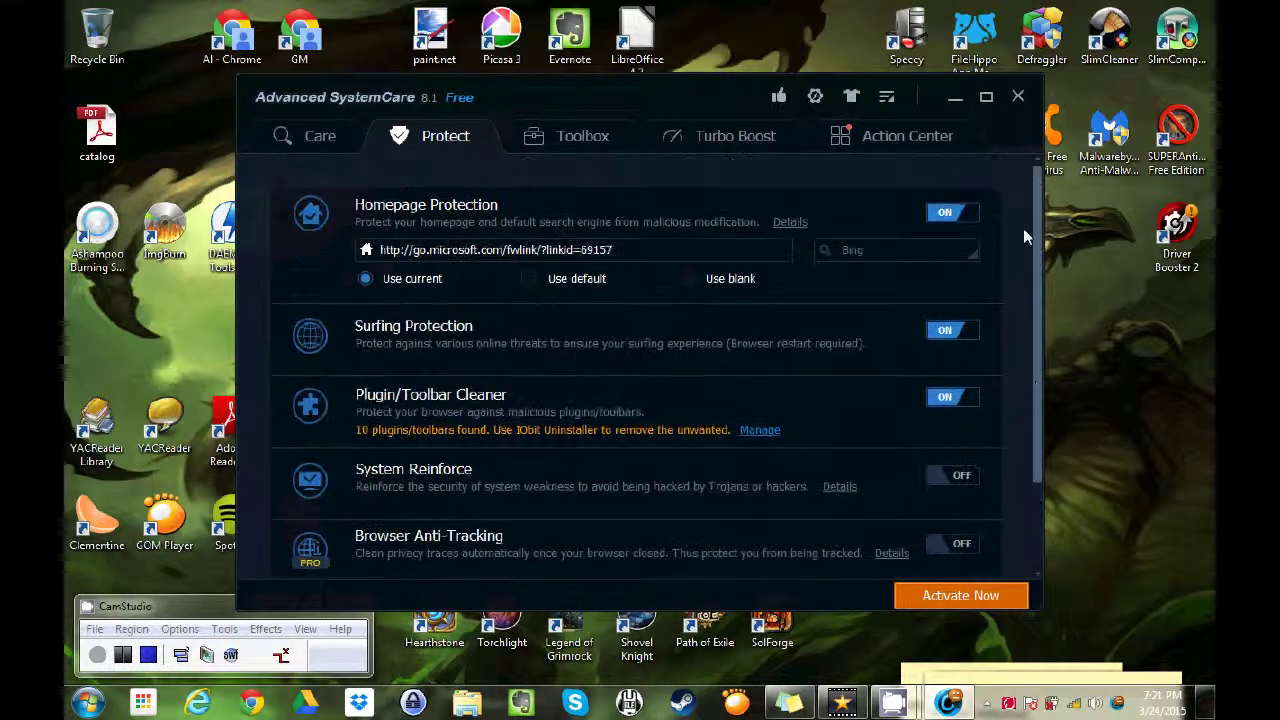
pyautogui.click(586, 141)
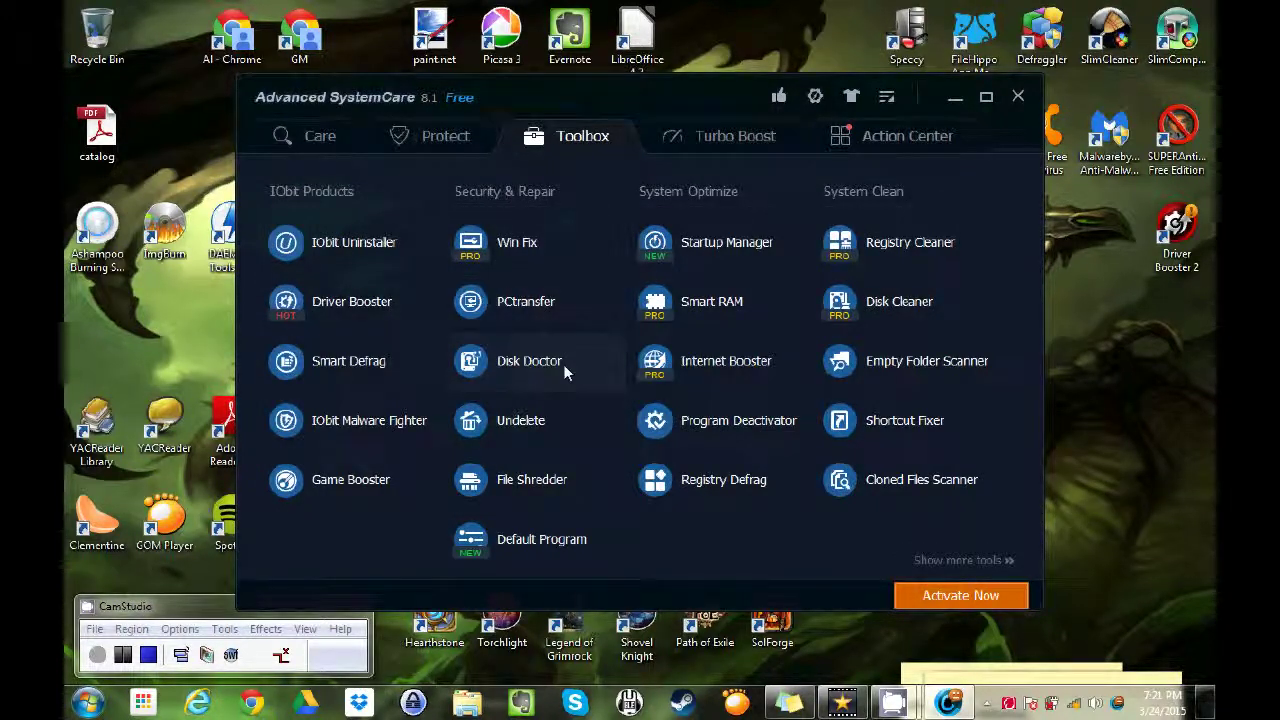
# - Step through the Turbo Boost wizard, ending on the System Services list
pyautogui.click(742, 140)
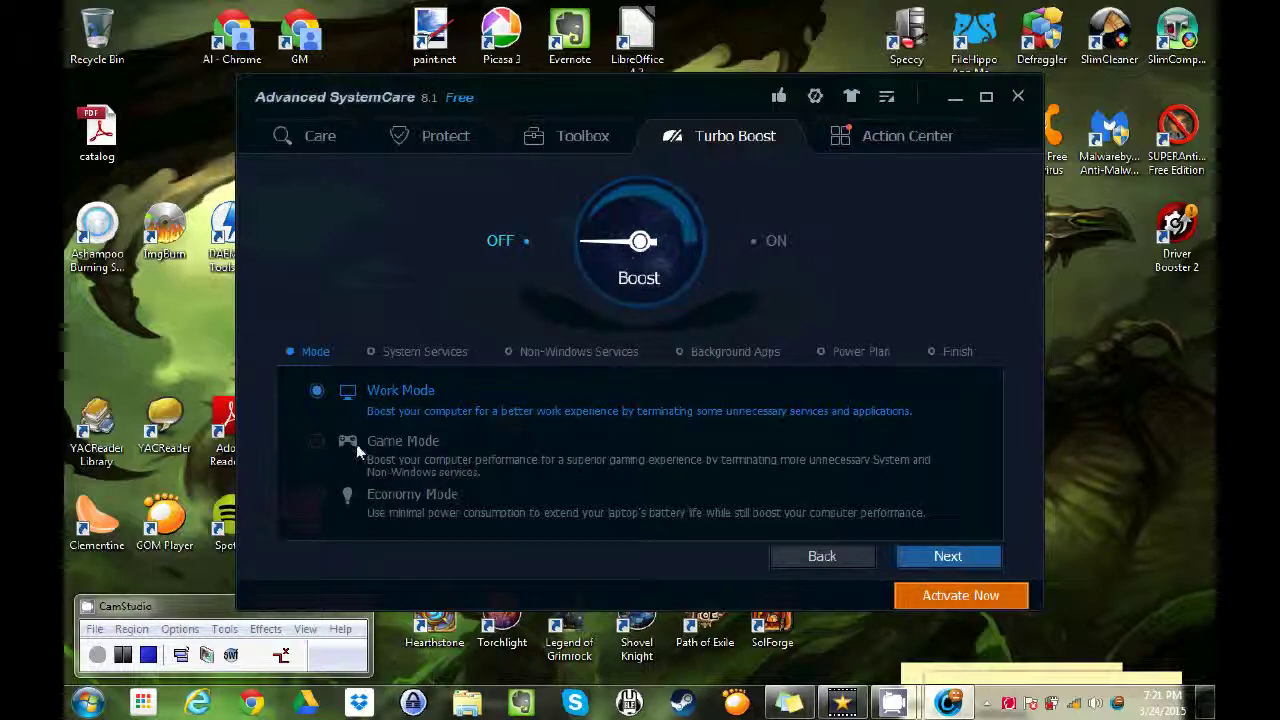
pyautogui.click(423, 350)
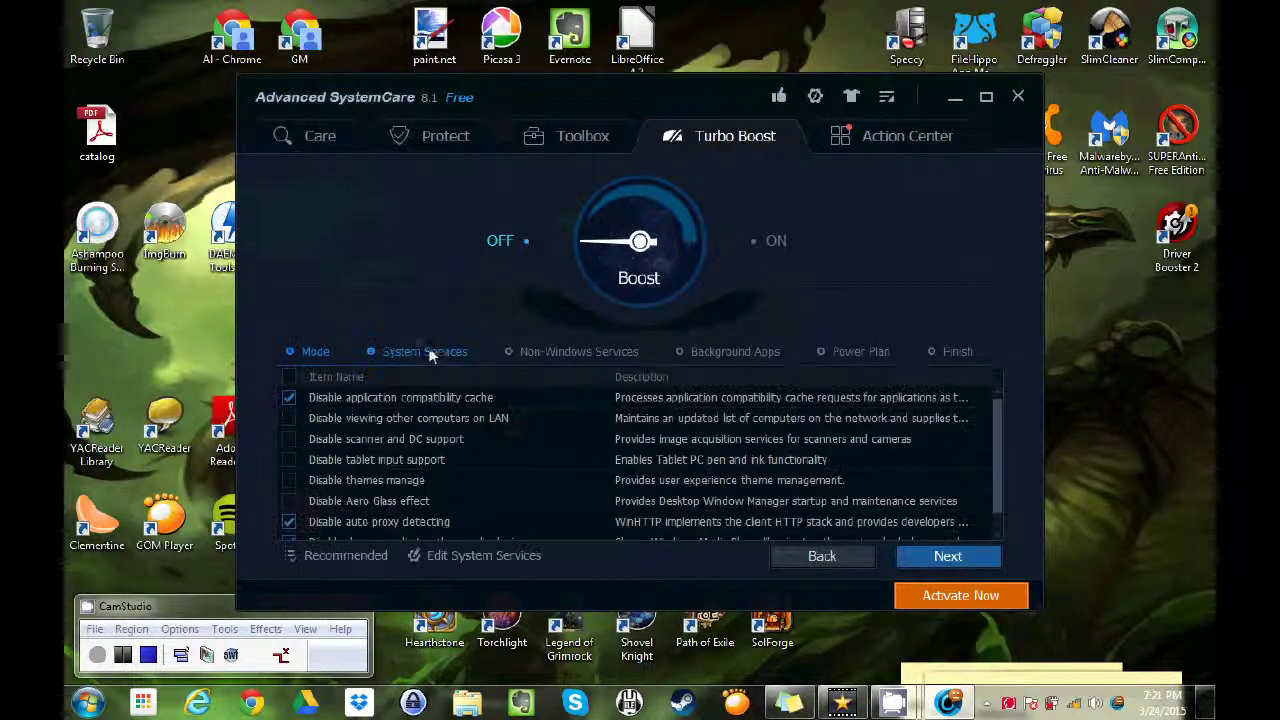
pyautogui.click(572, 350)
pyautogui.click(704, 351)
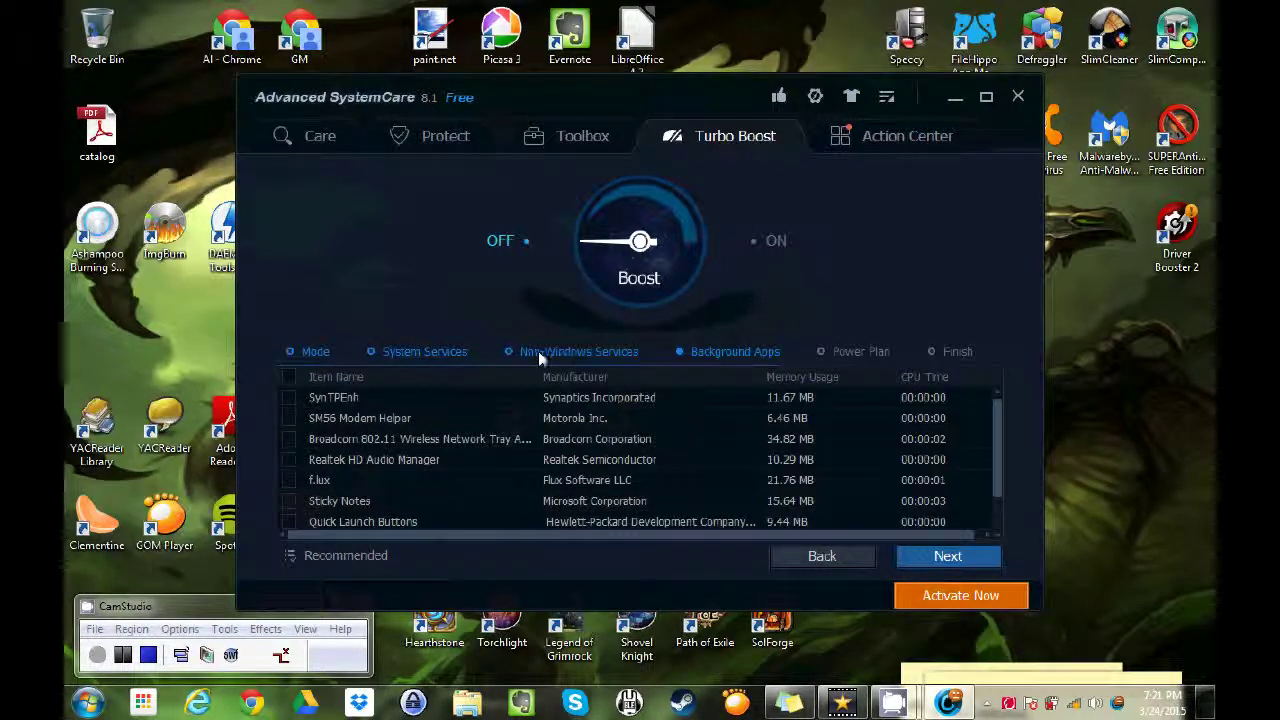
pyautogui.click(432, 351)
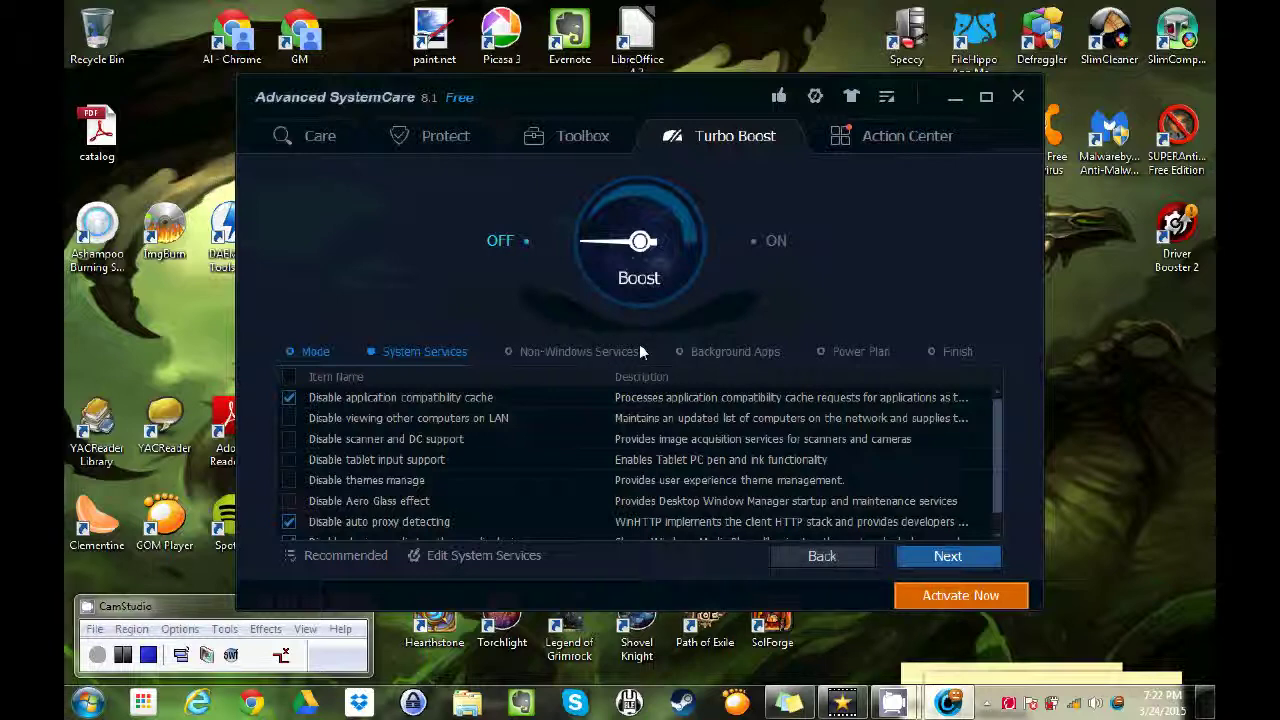
# - In Settings, uncheck tray minimizing, Windows startup loading, UAC-warning skipping and Performance Monitor, then apply
pyautogui.click(894, 137)
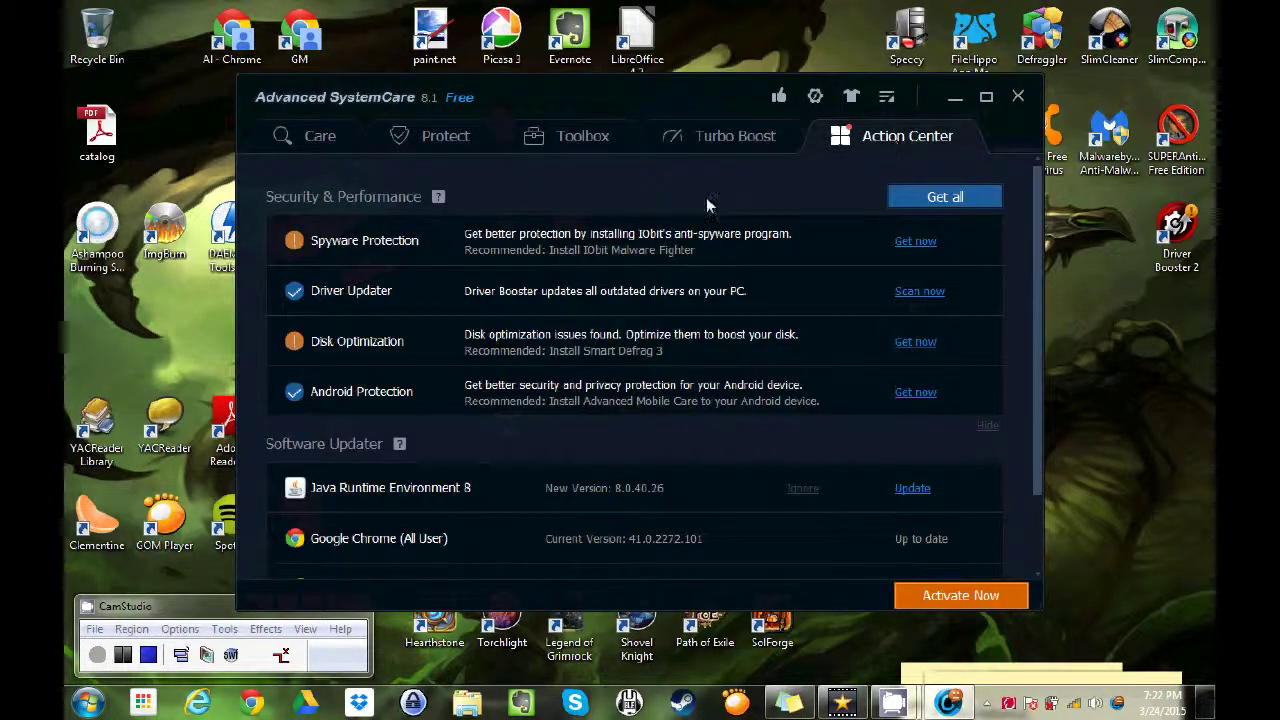
pyautogui.scroll(-2, 515, 410)
pyautogui.scroll(2, 518, 413)
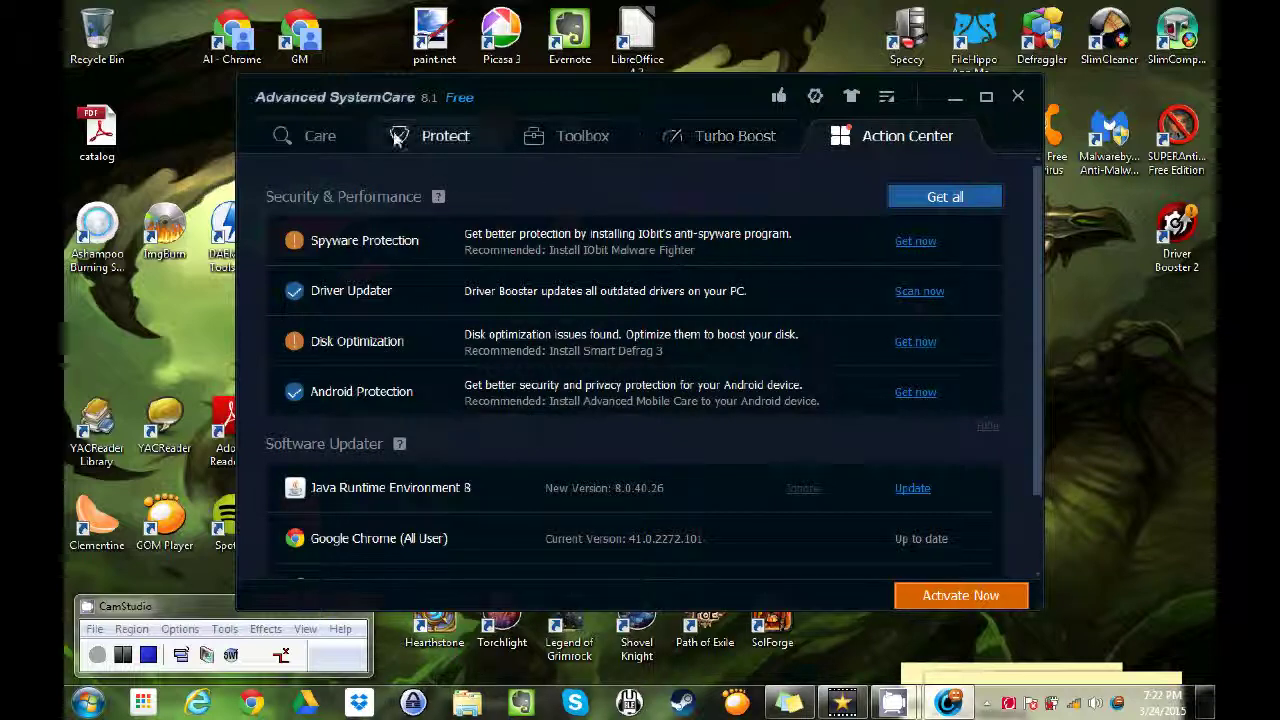
pyautogui.click(886, 96)
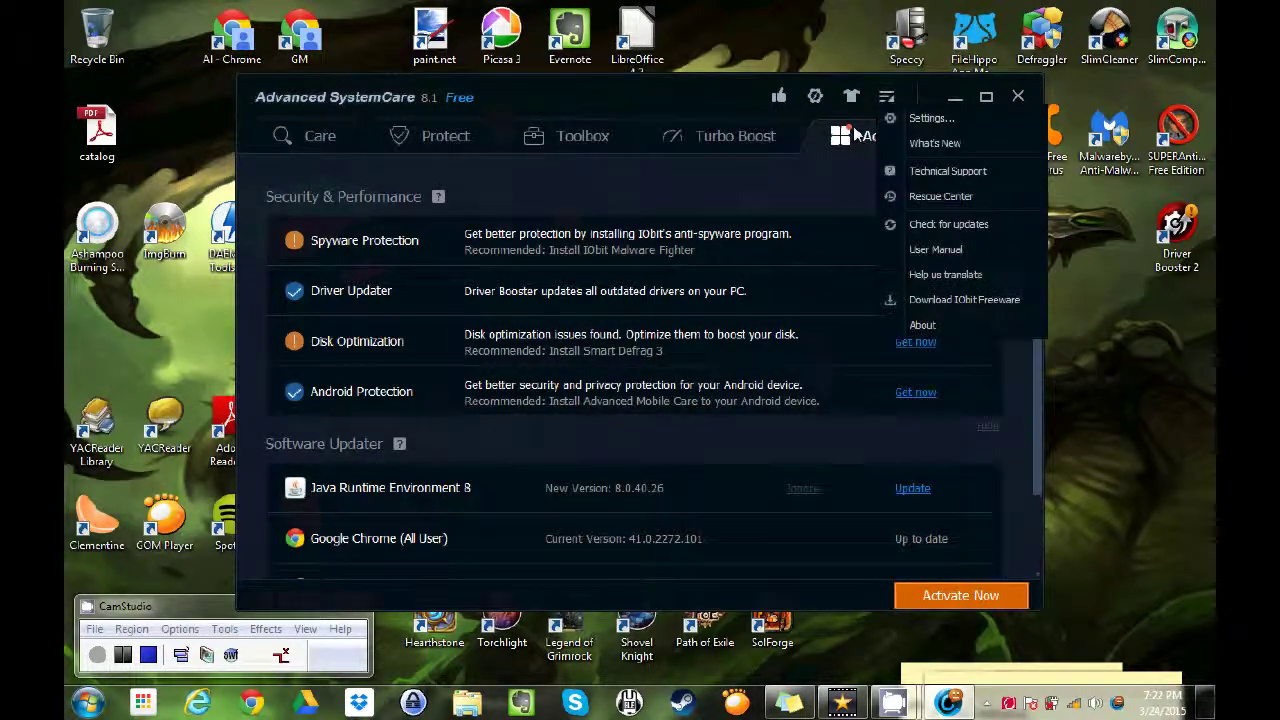
pyautogui.click(911, 121)
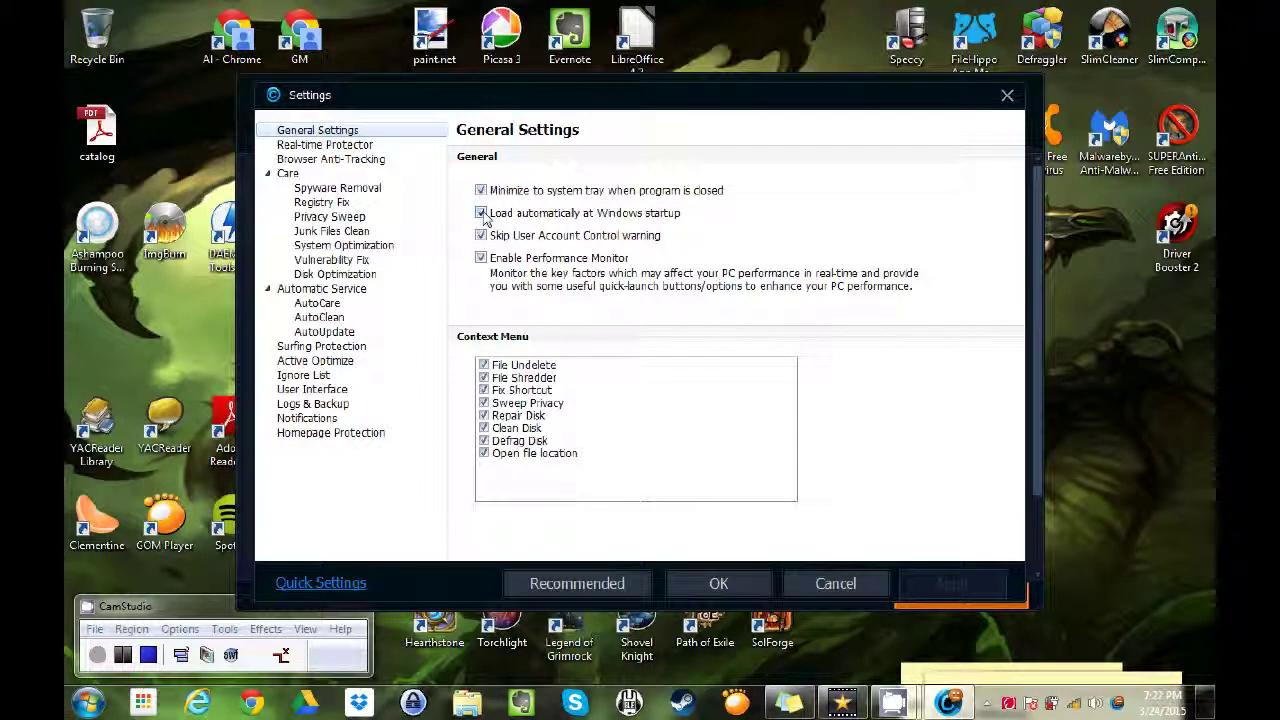
pyautogui.click(481, 191)
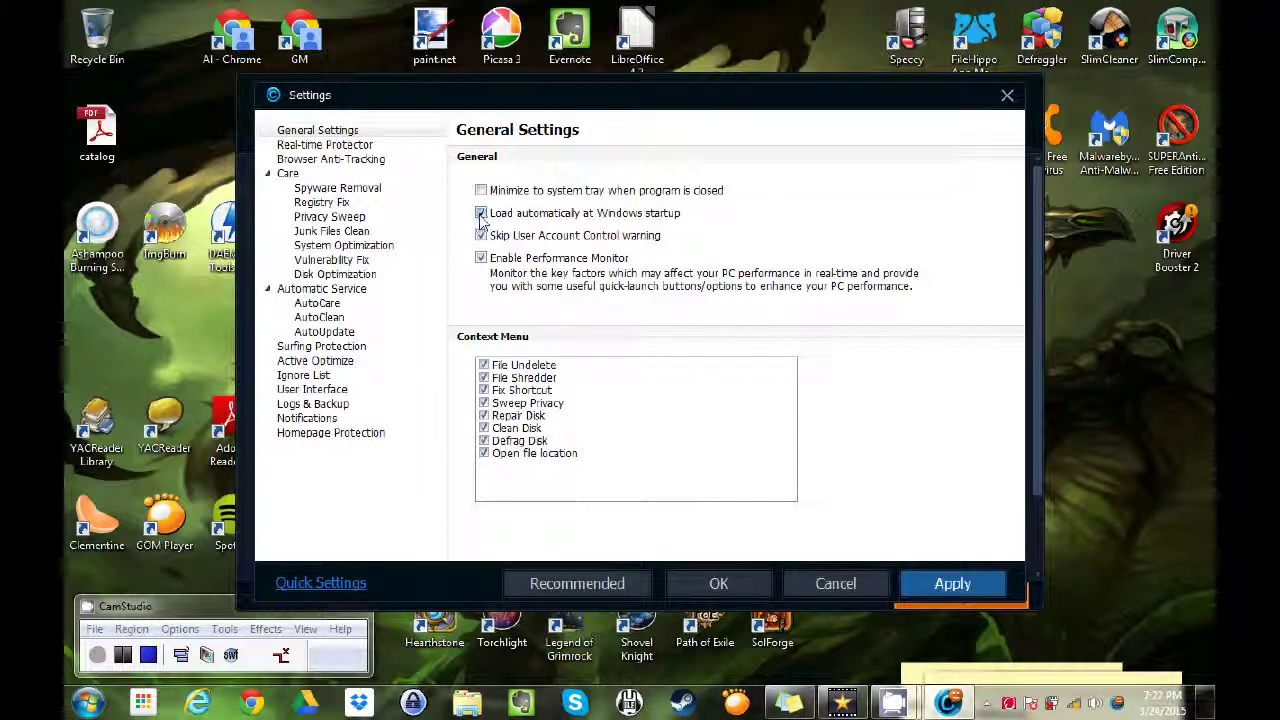
pyautogui.click(481, 214)
pyautogui.click(481, 236)
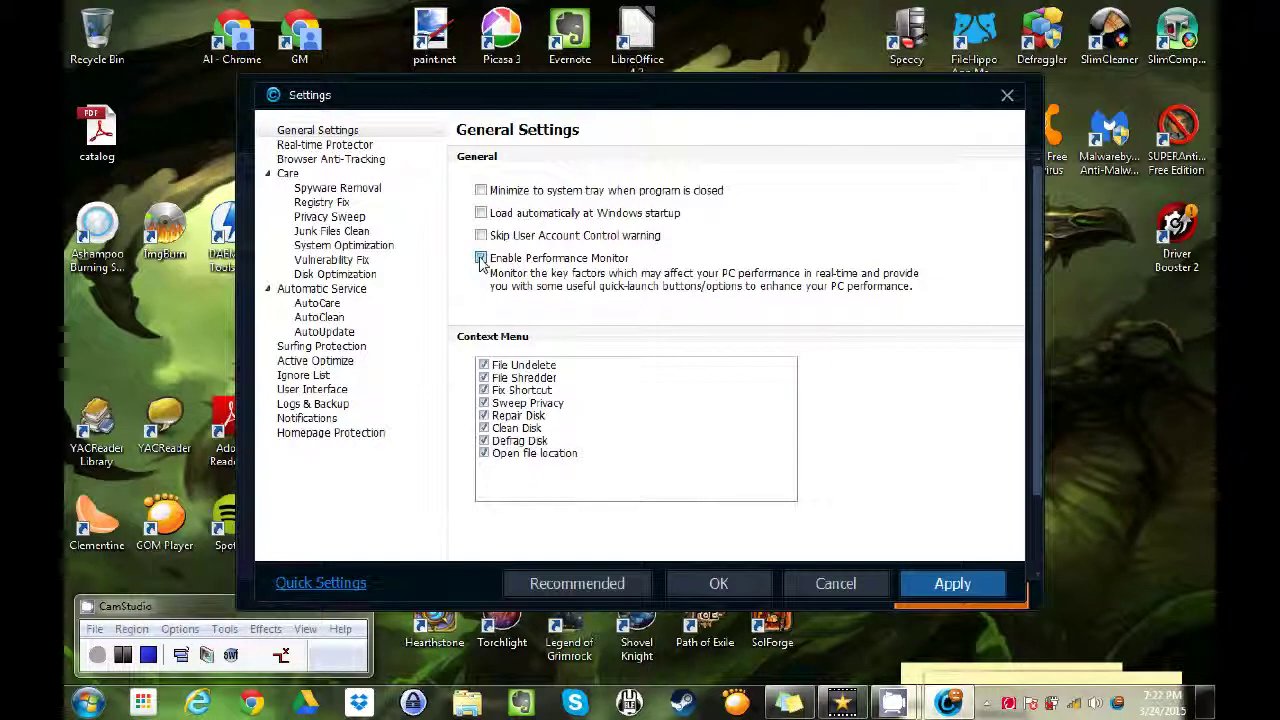
pyautogui.click(481, 259)
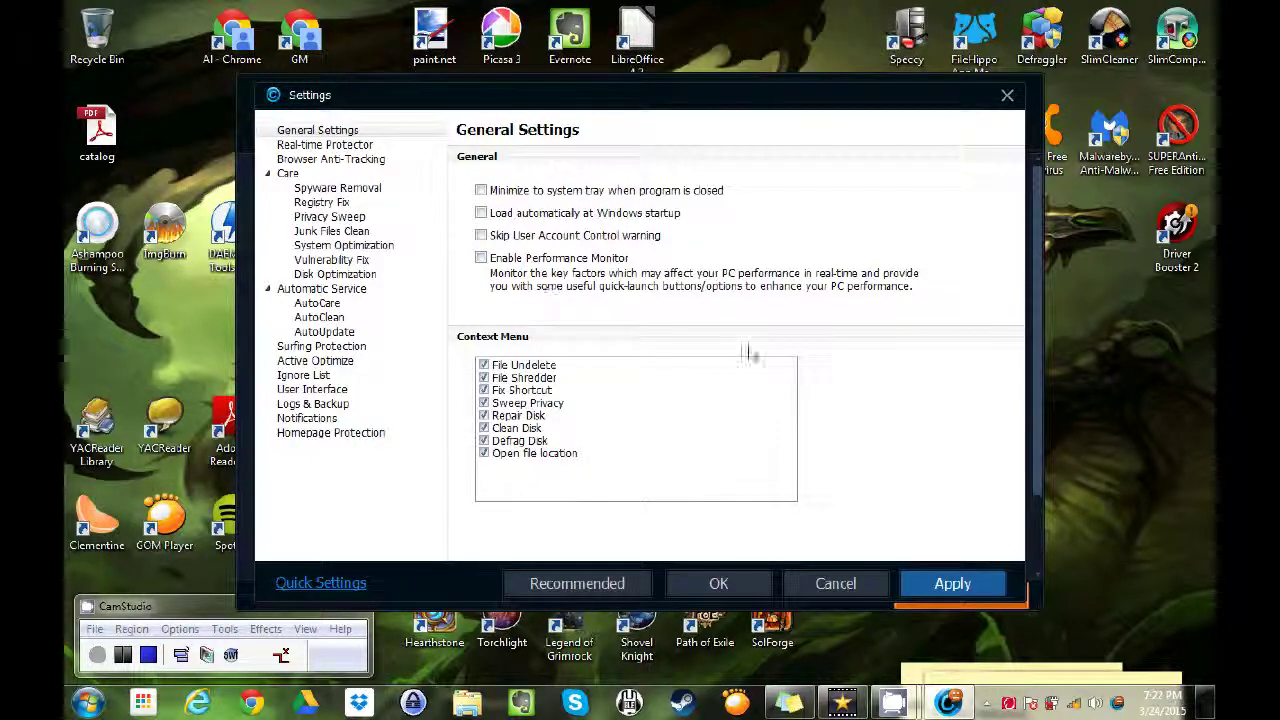
pyautogui.click(925, 586)
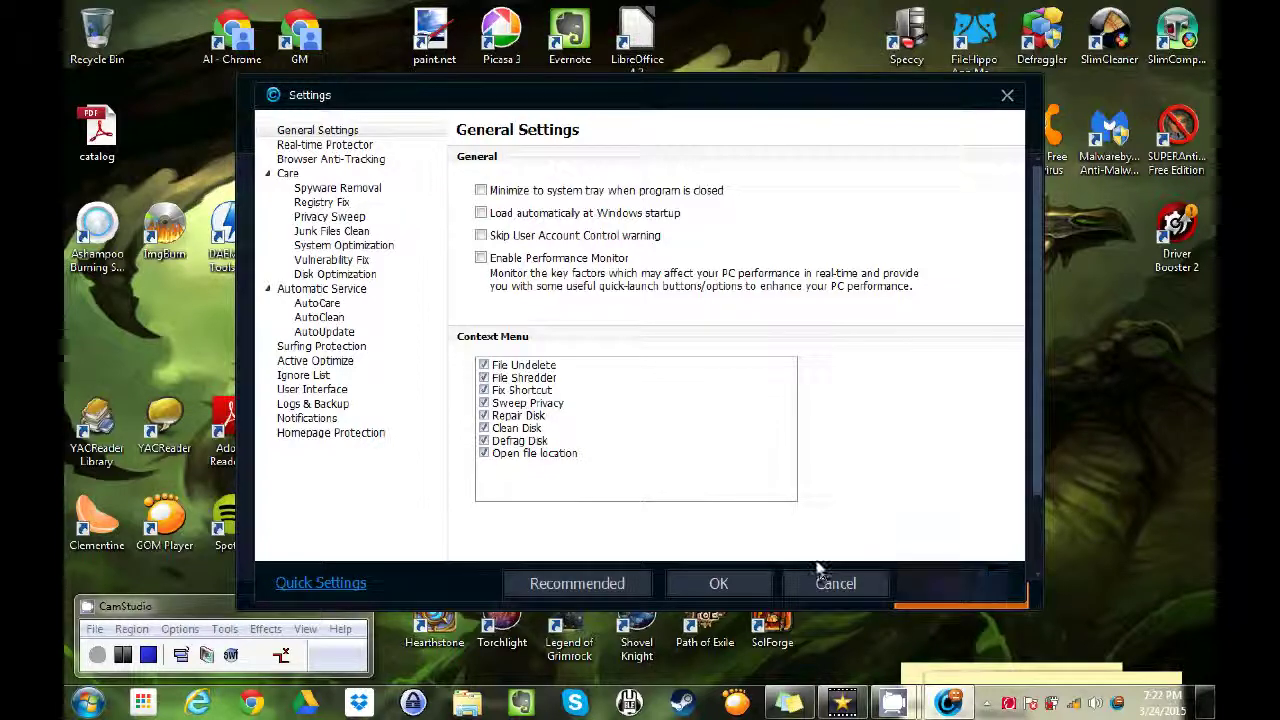
pyautogui.click(719, 583)
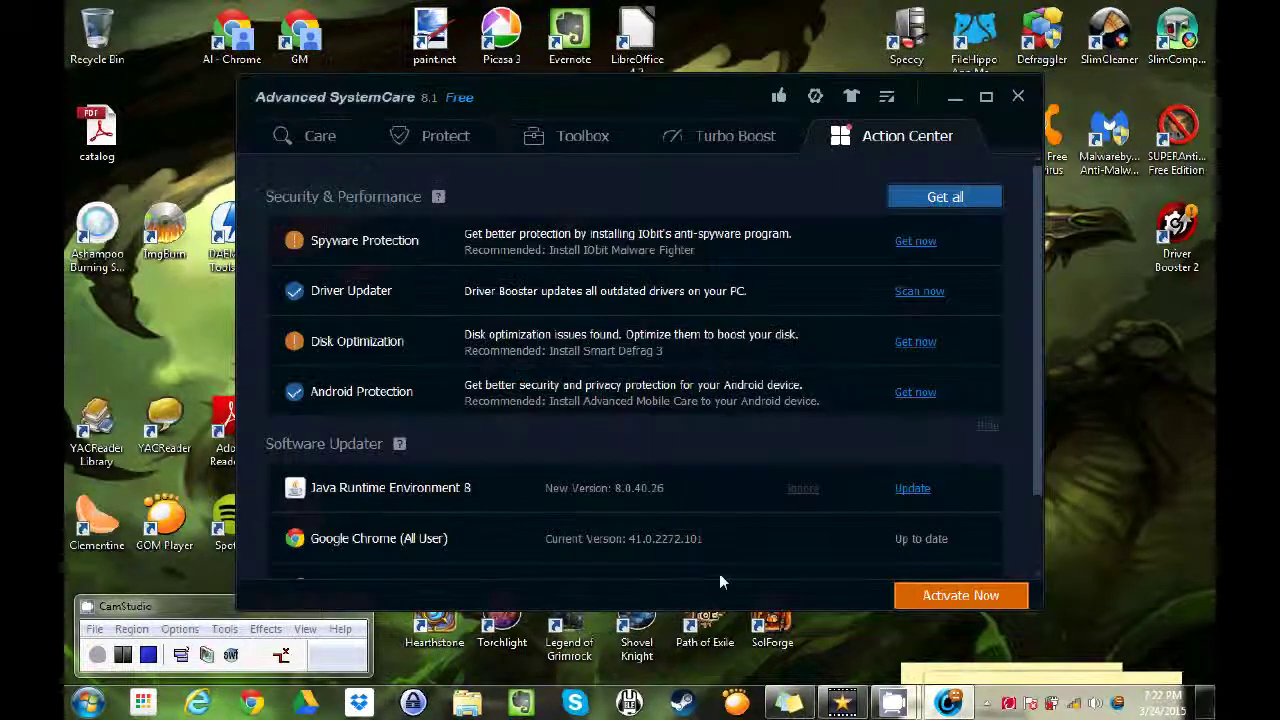
# - On the Care tab, select all twelve scan items, dismiss the upgrade prompt and start the scan
pyautogui.click(318, 139)
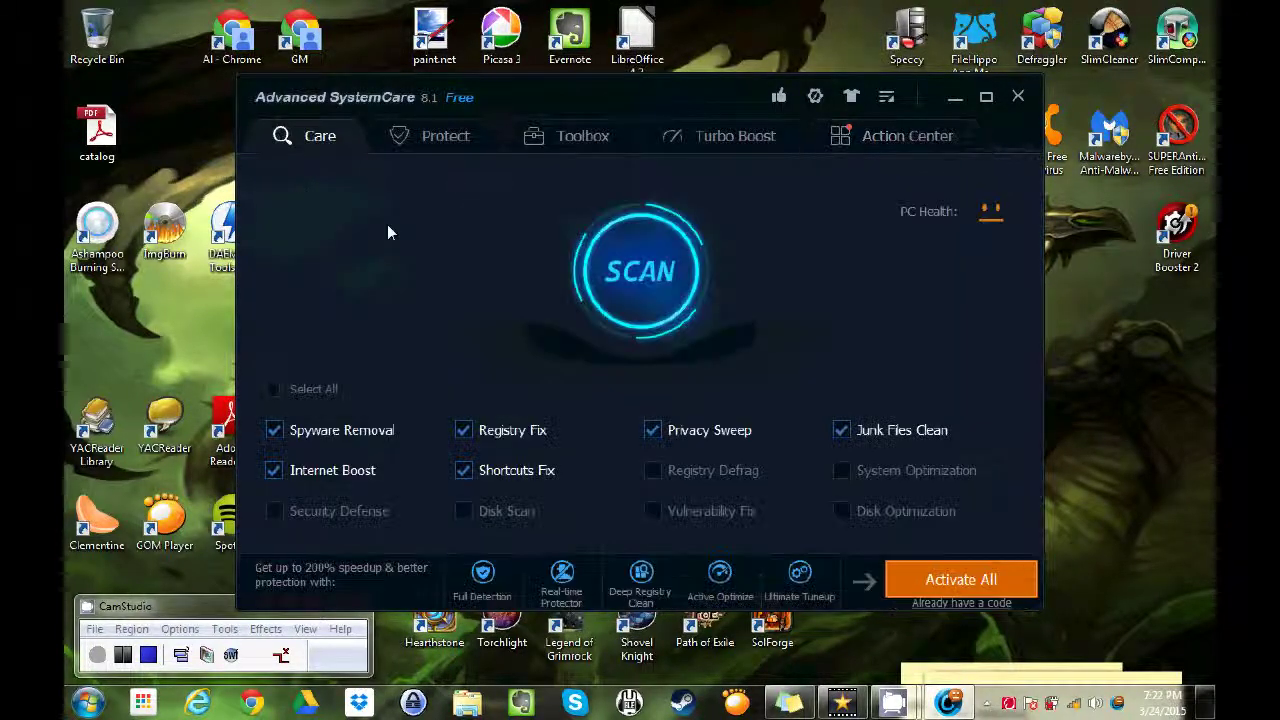
pyautogui.click(275, 390)
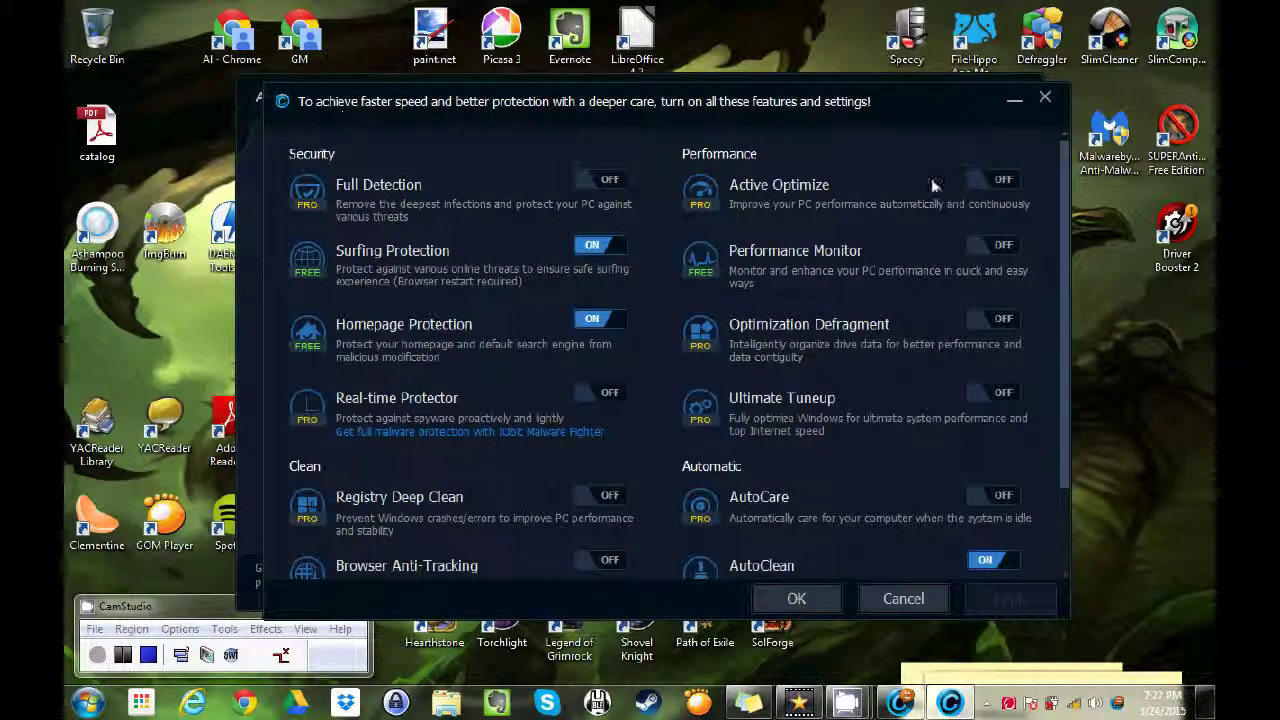
pyautogui.click(1045, 102)
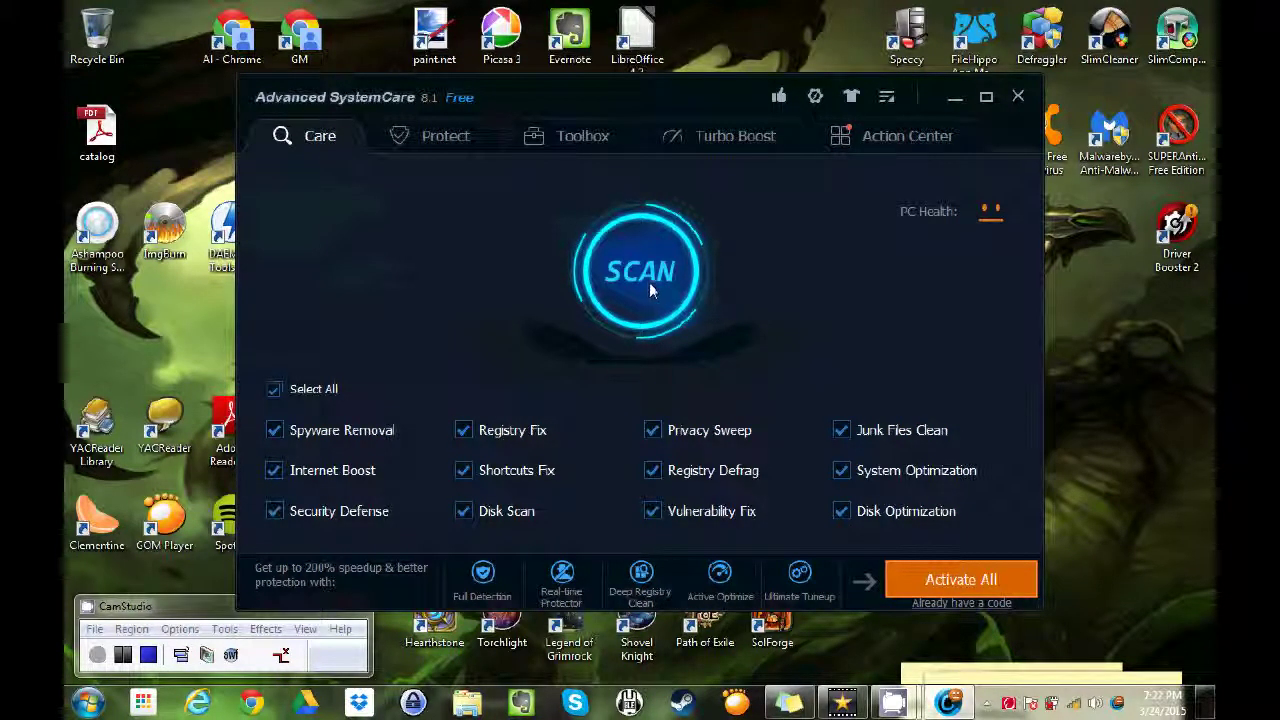
pyautogui.click(631, 245)
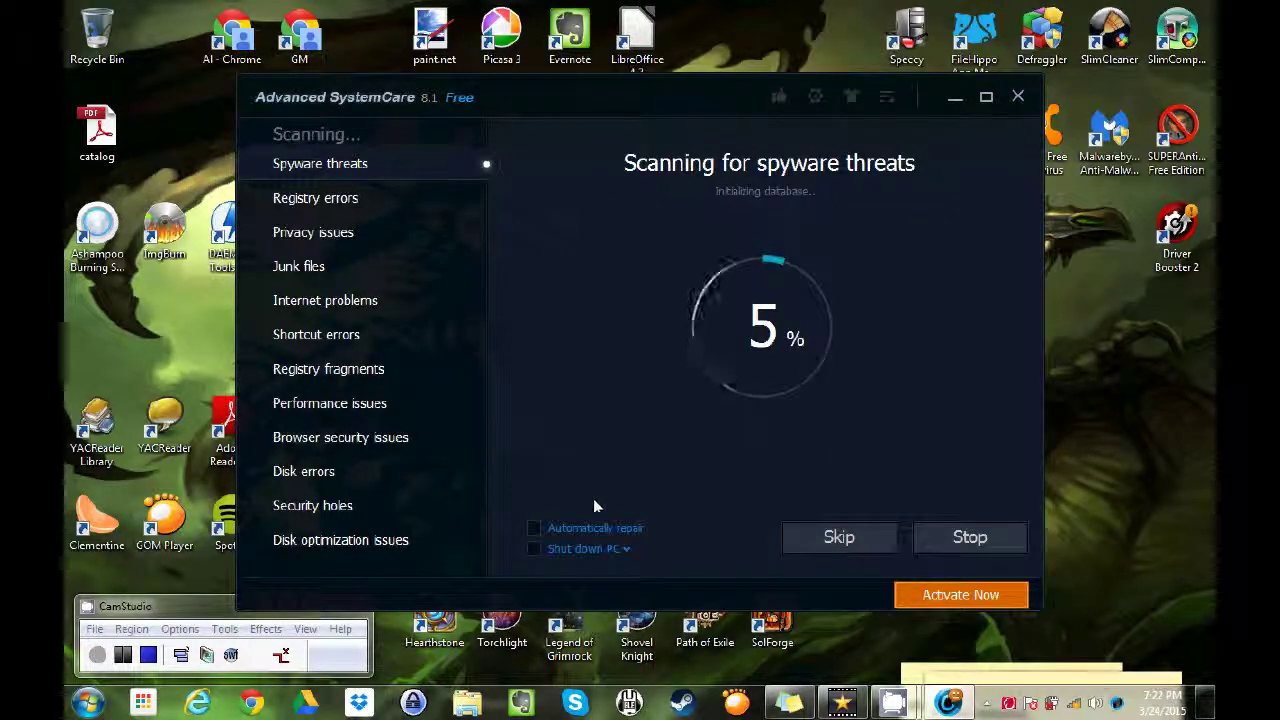
# - Enable Automatically repair and open the after-scan power action dropdown
pyautogui.click(535, 529)
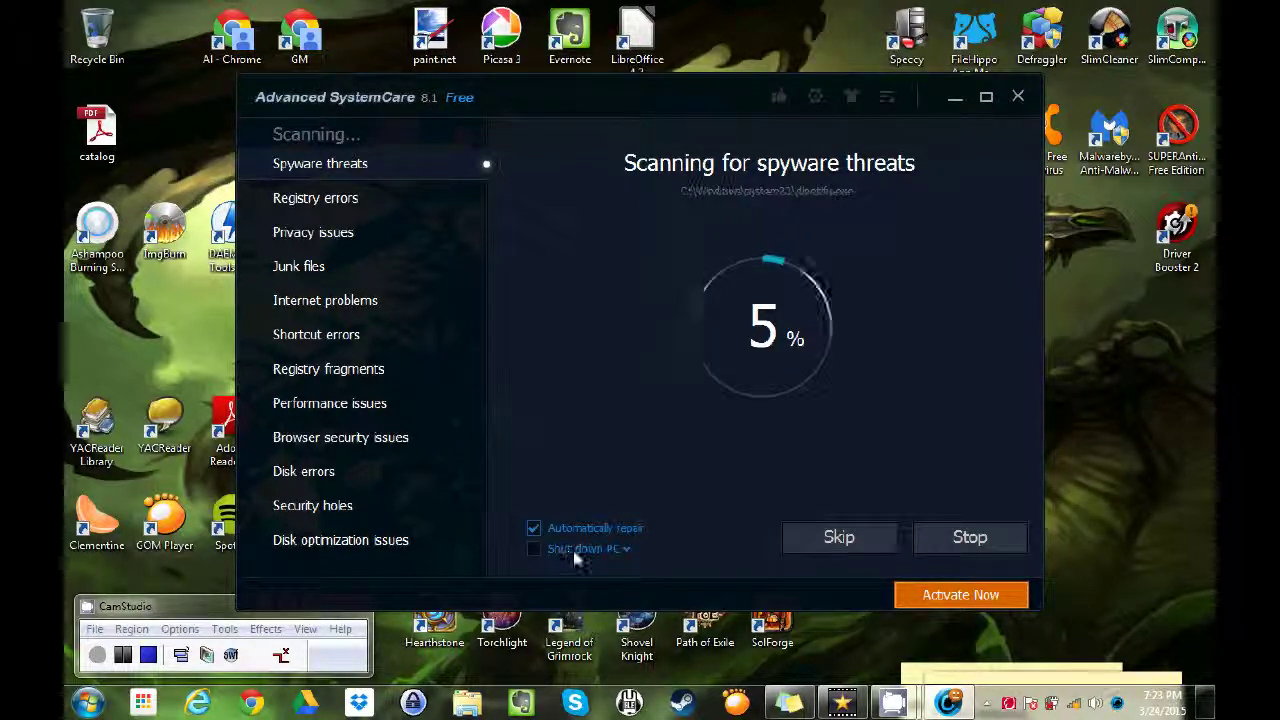
pyautogui.click(625, 548)
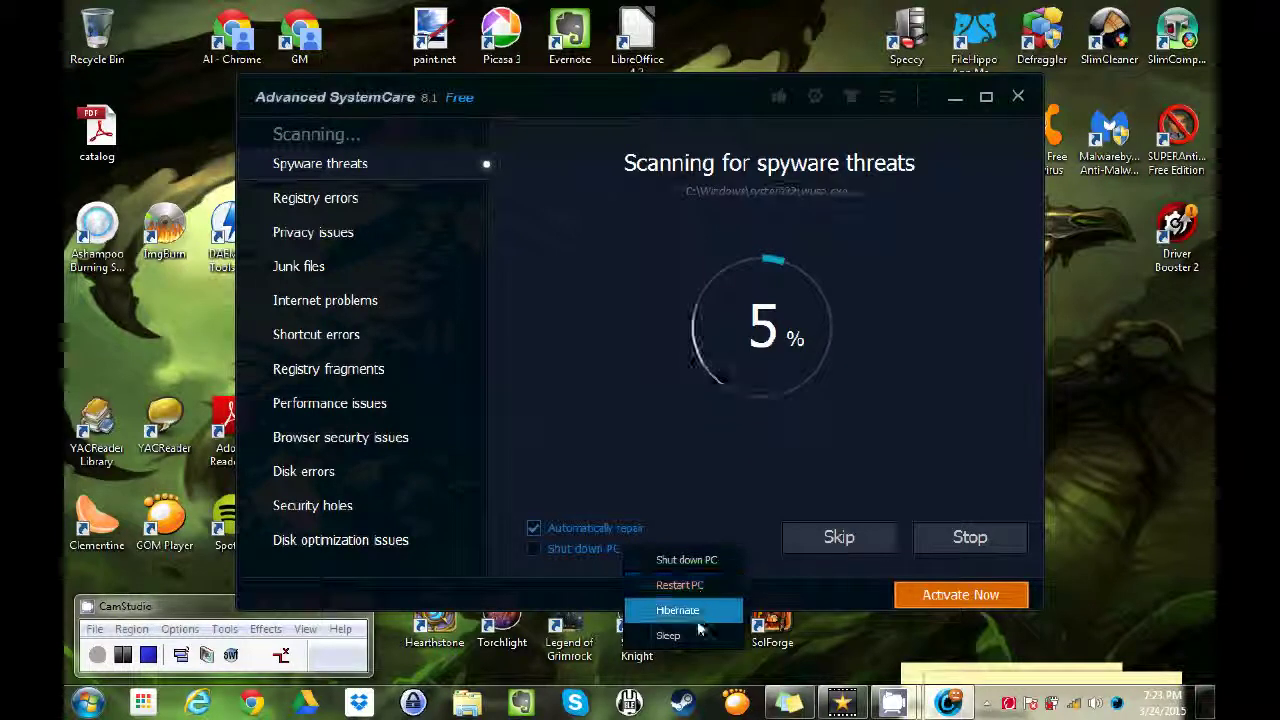
# - Check Shut down PC below the progress ring, with Shut down PC chosen as the after-scan action
pyautogui.click(698, 535)
pyautogui.click(556, 548)
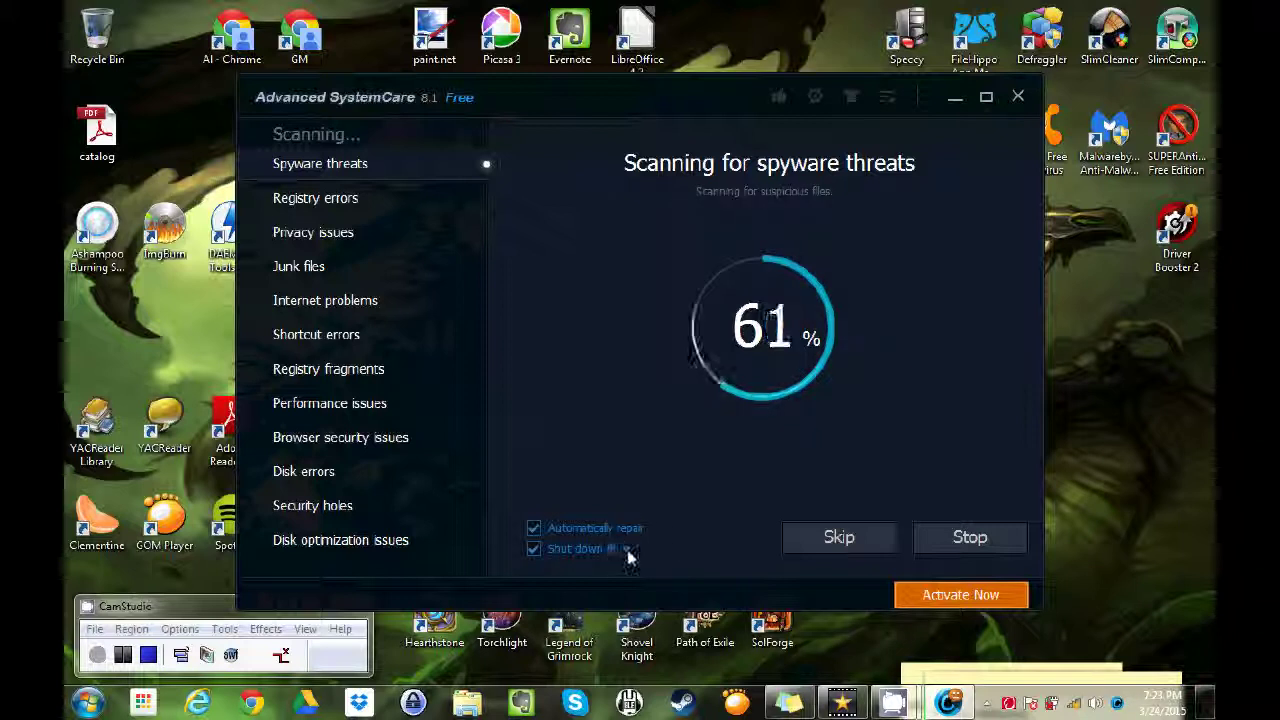
pyautogui.click(627, 549)
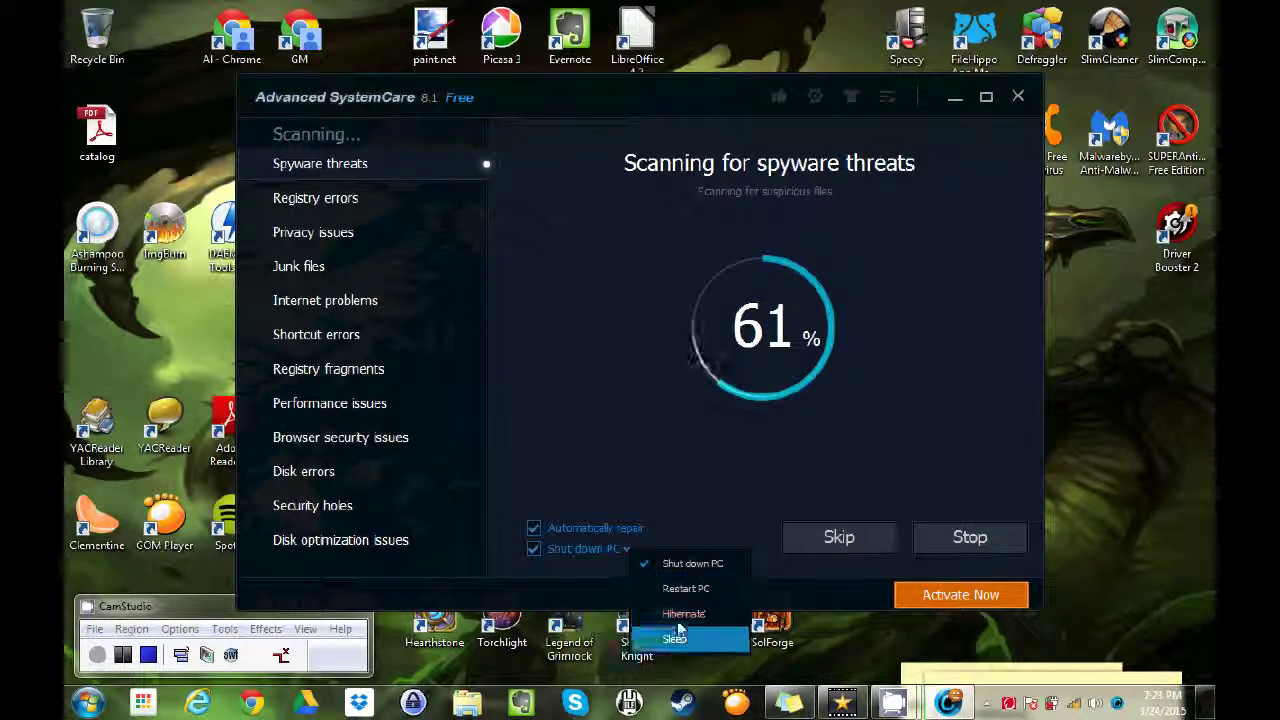
pyautogui.click(685, 511)
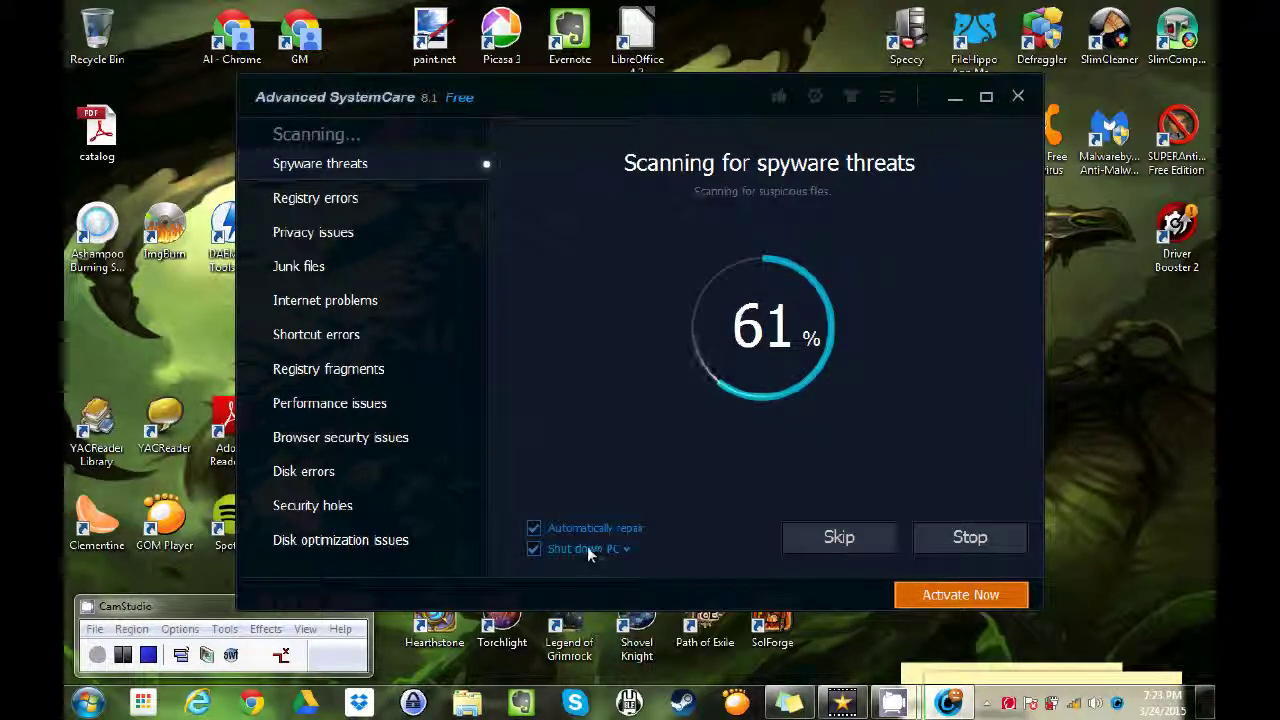
pyautogui.click(533, 548)
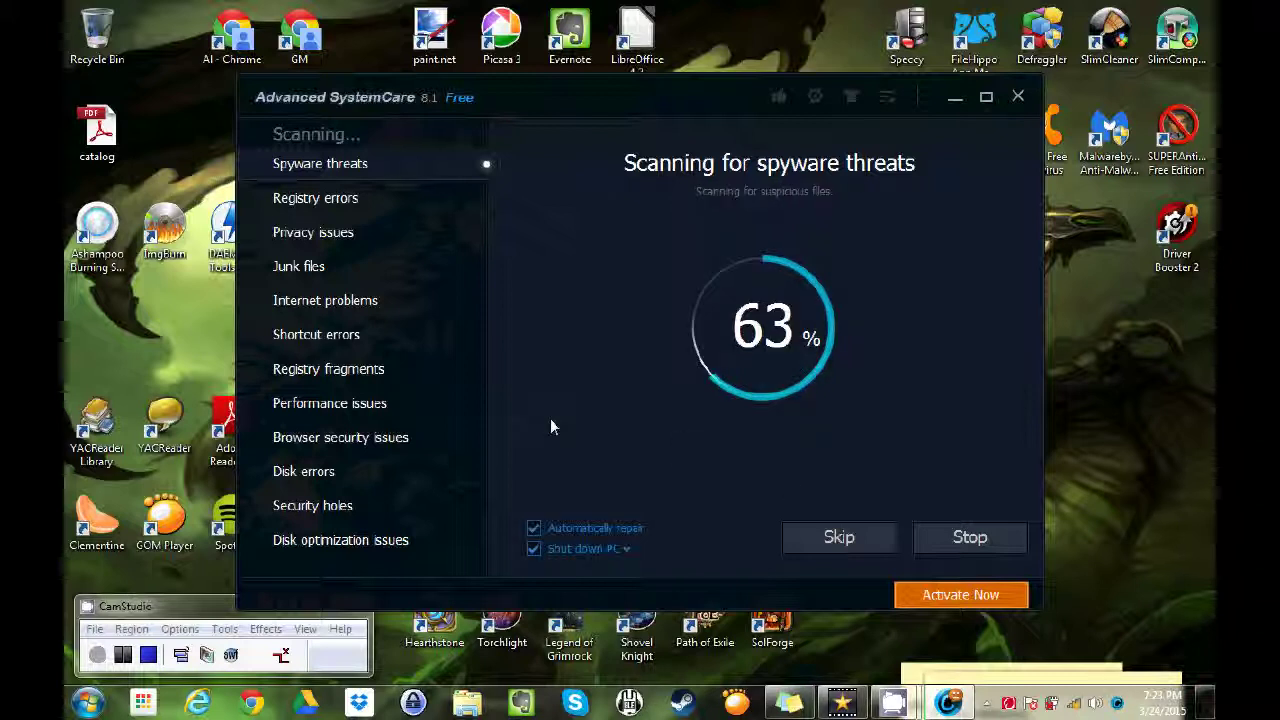